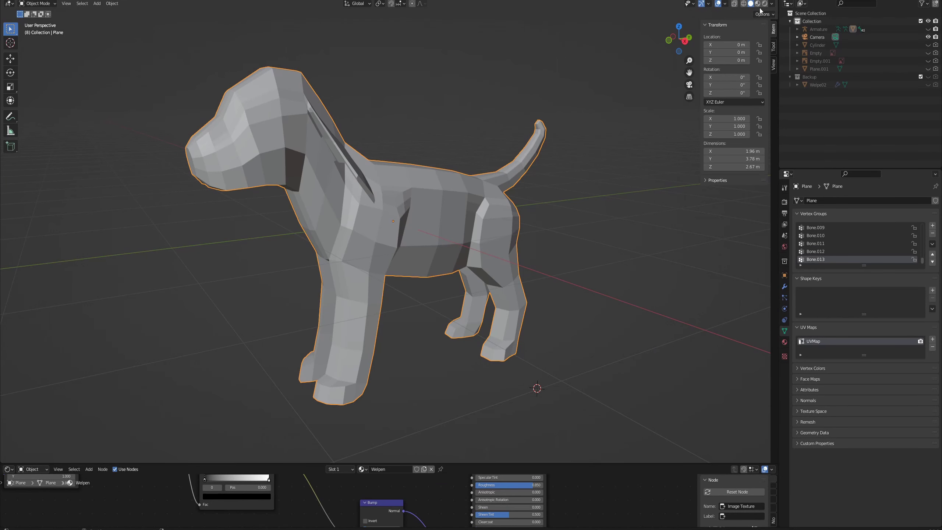
- Preview the finished textured puppy in Rendered shading
left_click(765, 4)
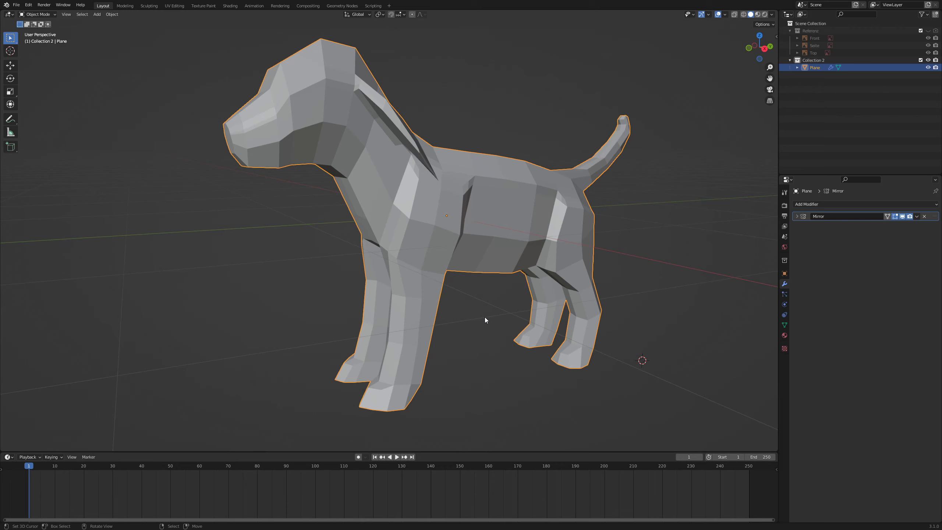
- Inspect the puppy's mesh in Edit Mode from side and low angles
middle_click_drag(502, 306, 472, 321)
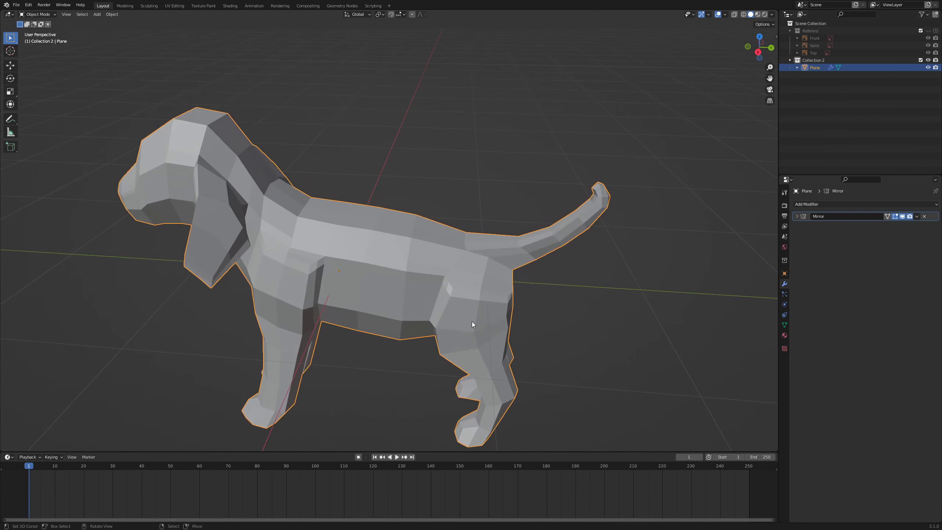
key("Tab")
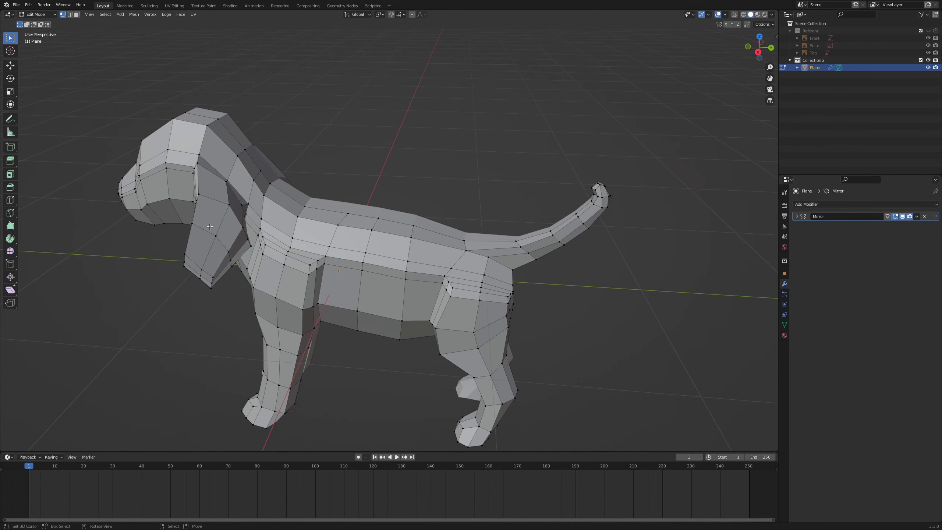
middle_click_drag(359, 317, 420, 279)
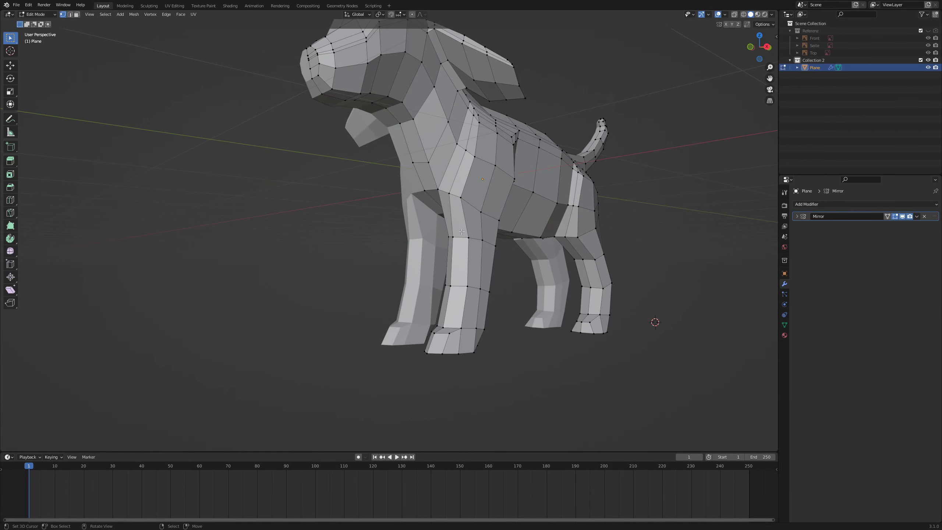
key("Tab")
middle_click_drag(533, 324, 570, 363)
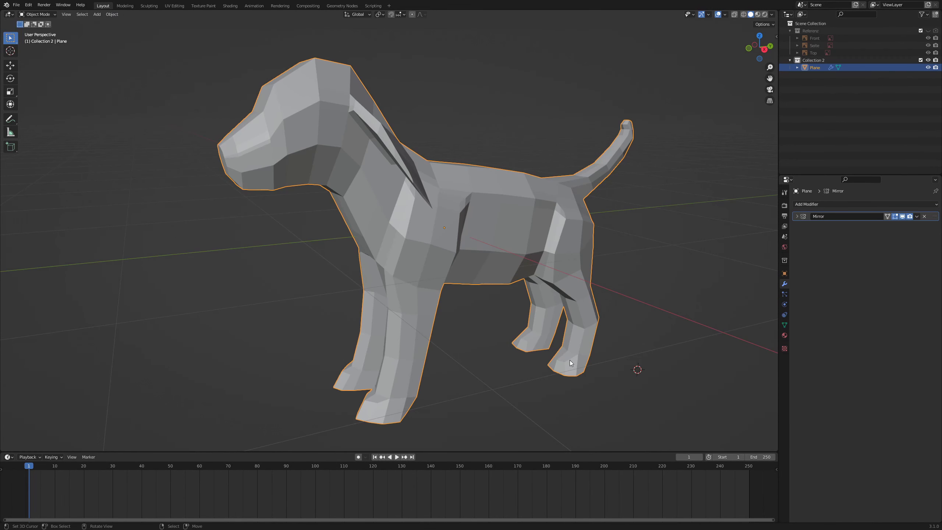
- Apply the Mirror modifier from its dropdown menu
left_click(917, 216)
left_click(894, 228)
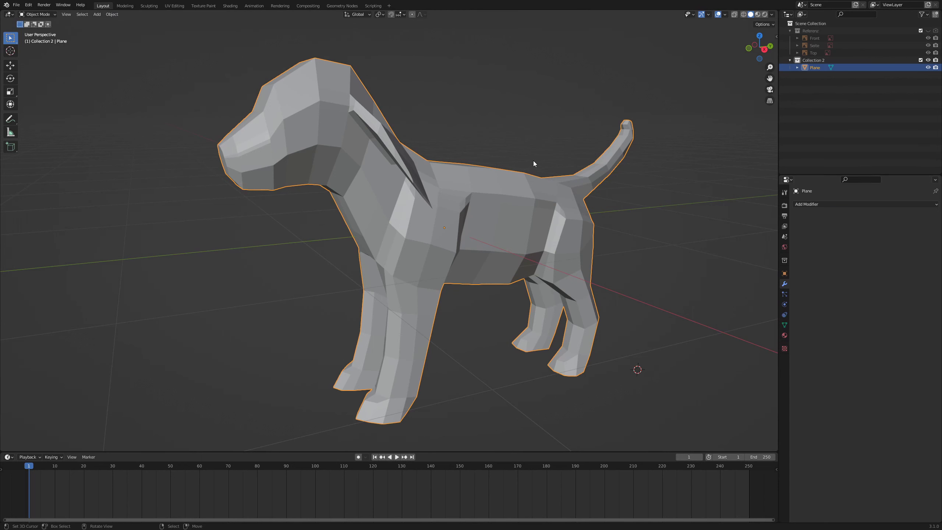
middle_click_drag(532, 163, 464, 164)
- In Edge select, mark the edge loop along the puppy's back and head as a seam
key("Tab")
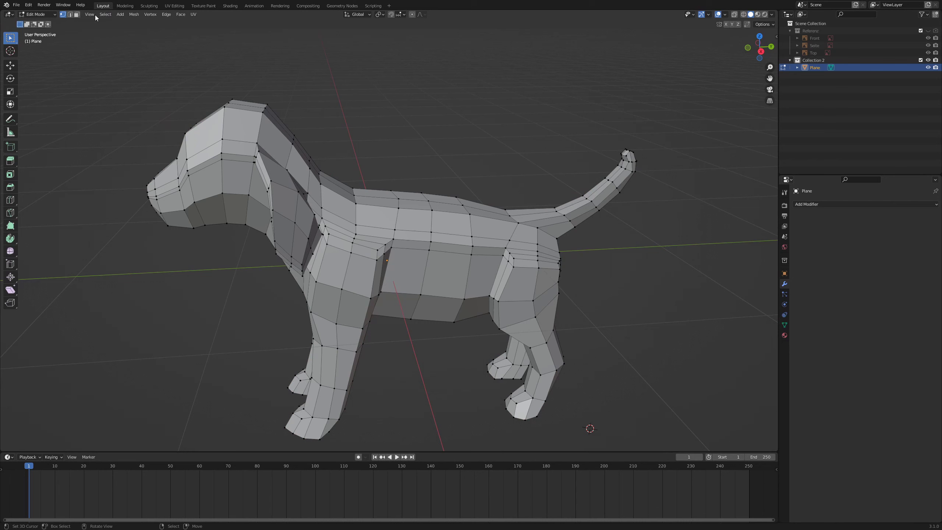
left_click(70, 15)
middle_click_drag(431, 141, 410, 138)
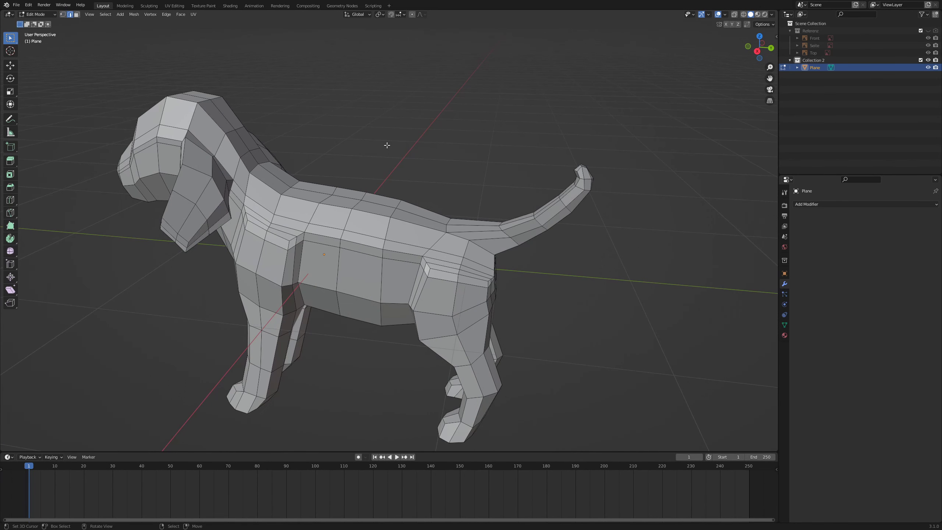
left_click(315, 190, "alt")
middle_click_drag(543, 242, 267, 163)
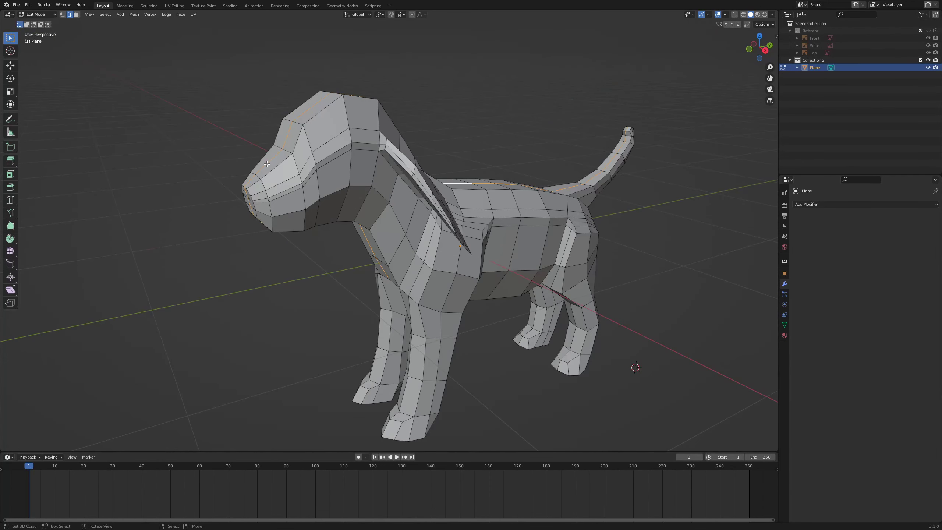
right_click(535, 175)
left_click(497, 207)
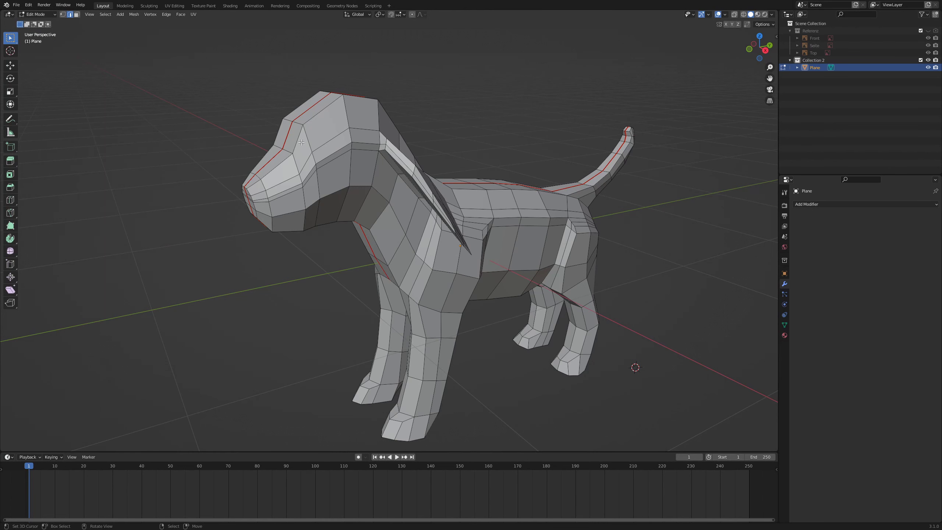
- Mark the front leg edge loop as a seam and clear the selection
middle_click_drag(296, 227, 558, 234)
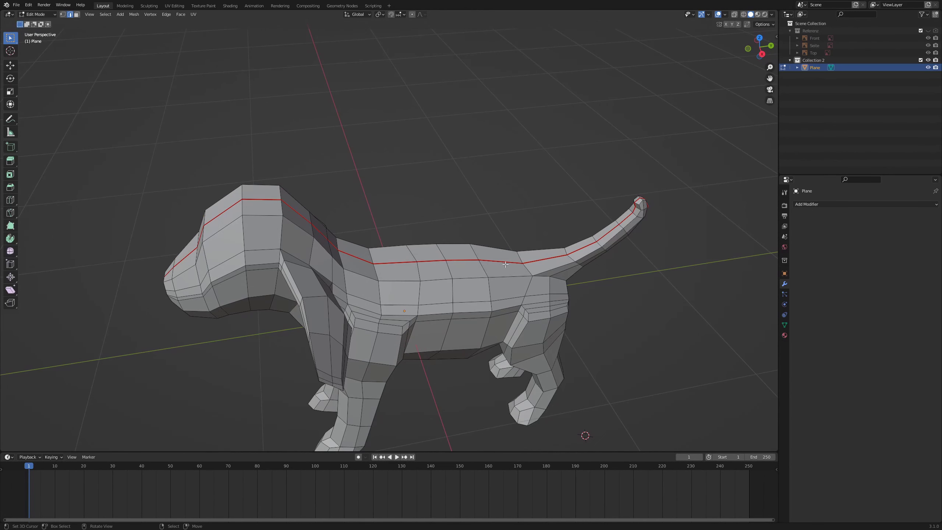
middle_click_drag(463, 232, 396, 231)
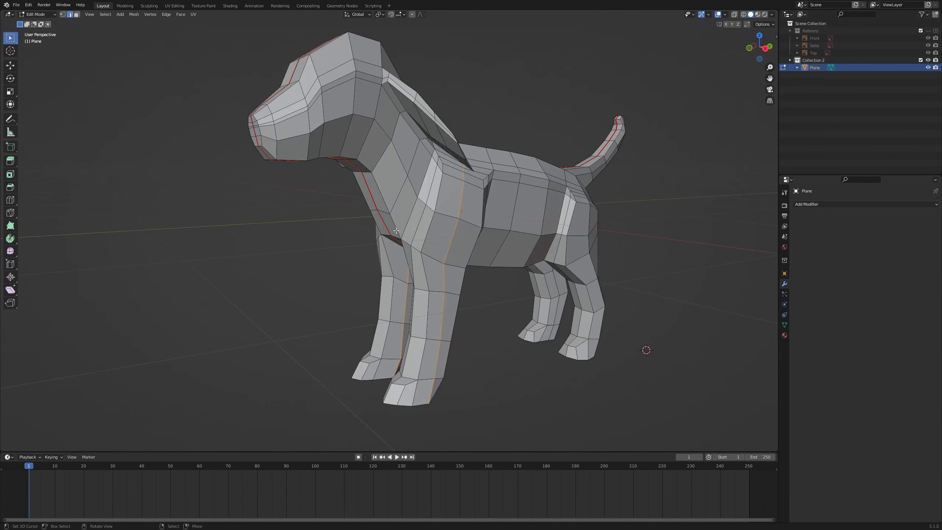
middle_click_drag(447, 331, 539, 324)
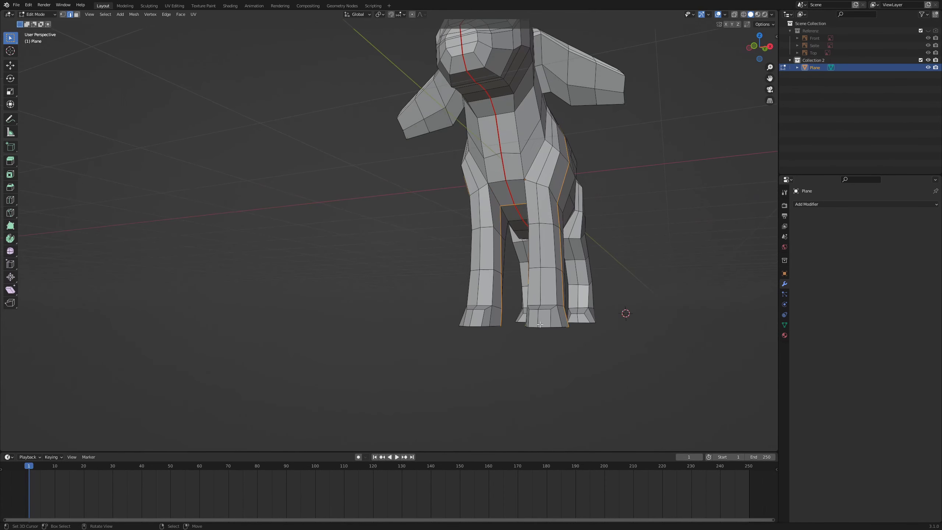
middle_click_drag(596, 174, 406, 192)
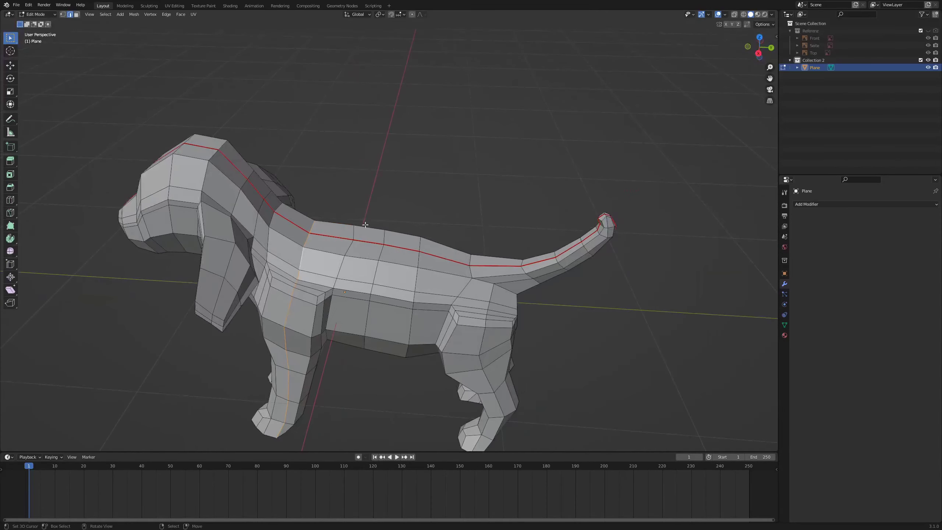
right_click(427, 169)
left_click(427, 170)
key("alt+a")
middle_click_drag(537, 283, 442, 266)
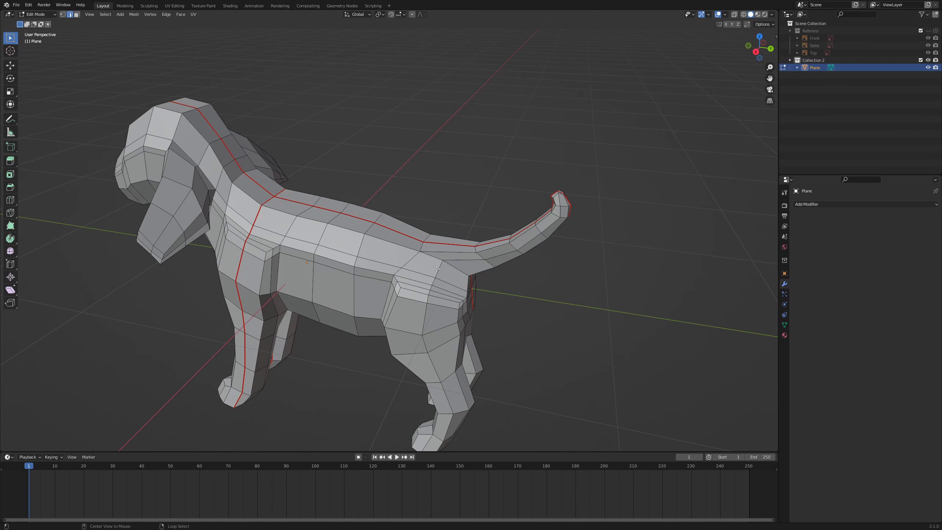
- Mark the edge loop from the tail down the hind leg as a seam
left_click(438, 268, "alt")
middle_click_drag(578, 232, 257, 224)
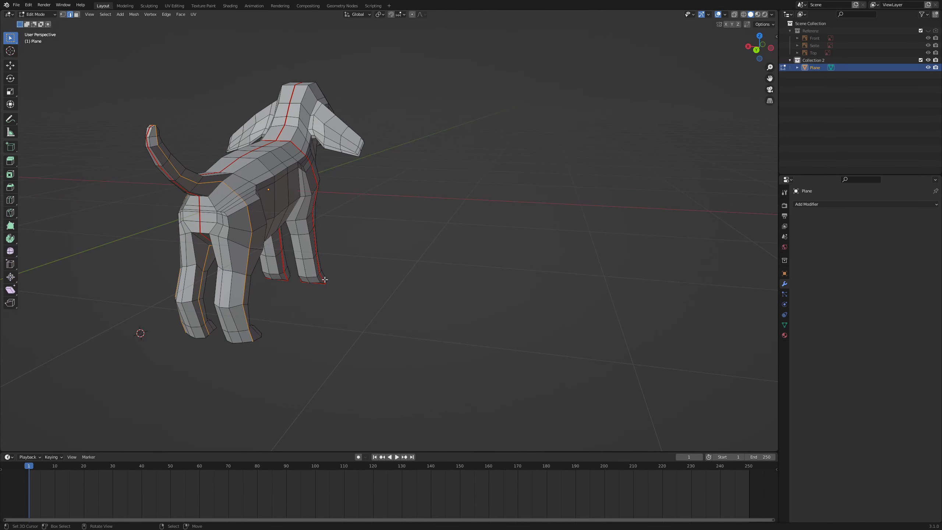
middle_click_drag(325, 279, 380, 249)
middle_click_drag(504, 176, 532, 259)
right_click(532, 259)
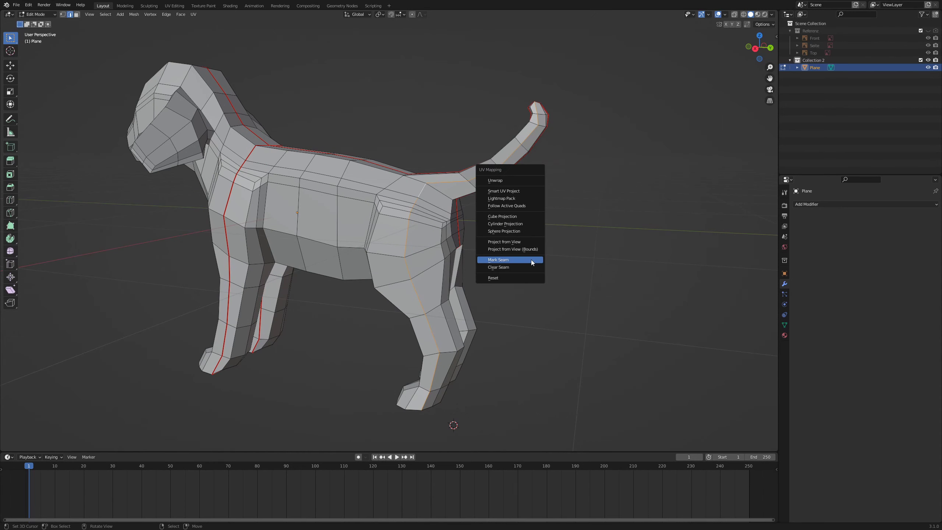
left_click(532, 259)
scroll(431, 216, "up", 4)
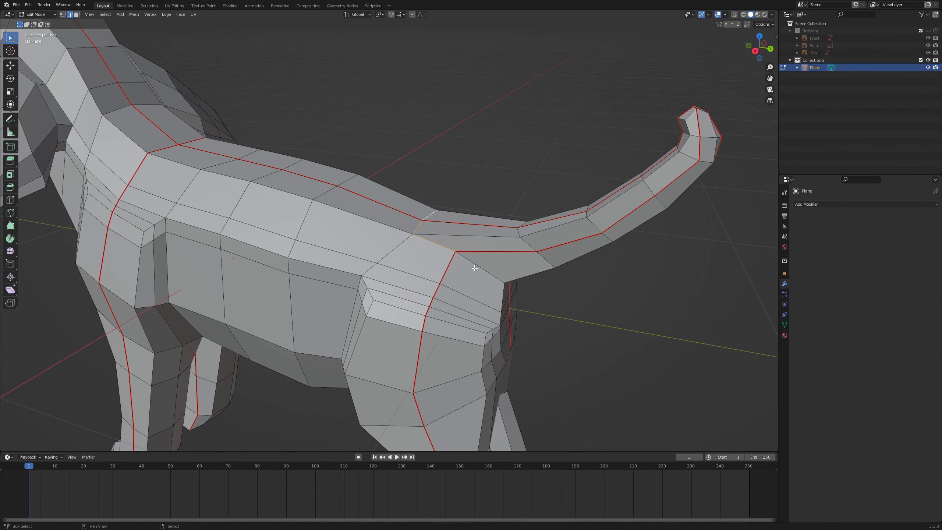
- Mark the remaining hind edges as seams, then deselect all
middle_click_drag(431, 217, 130, 211)
left_click(133, 211, "shift")
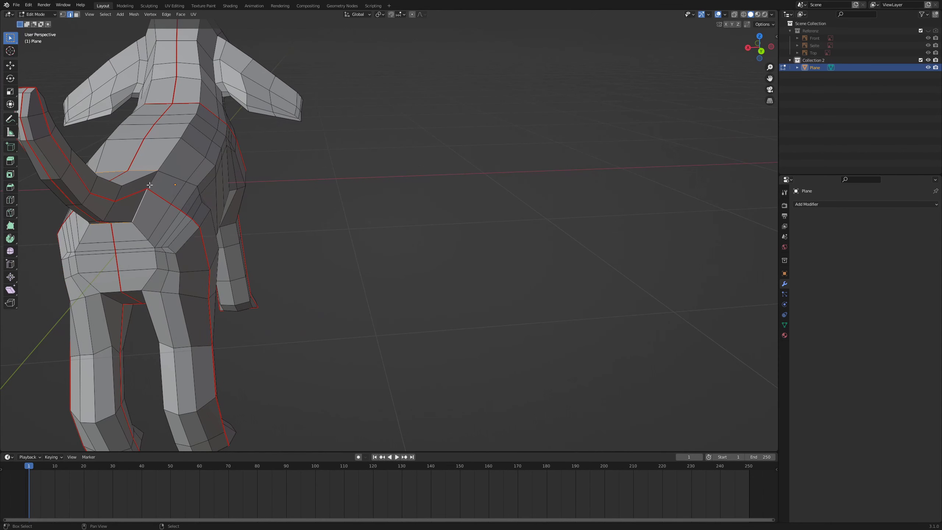
right_click(399, 207)
left_click(427, 207)
key("alt+a")
scroll(427, 207, "down", 4)
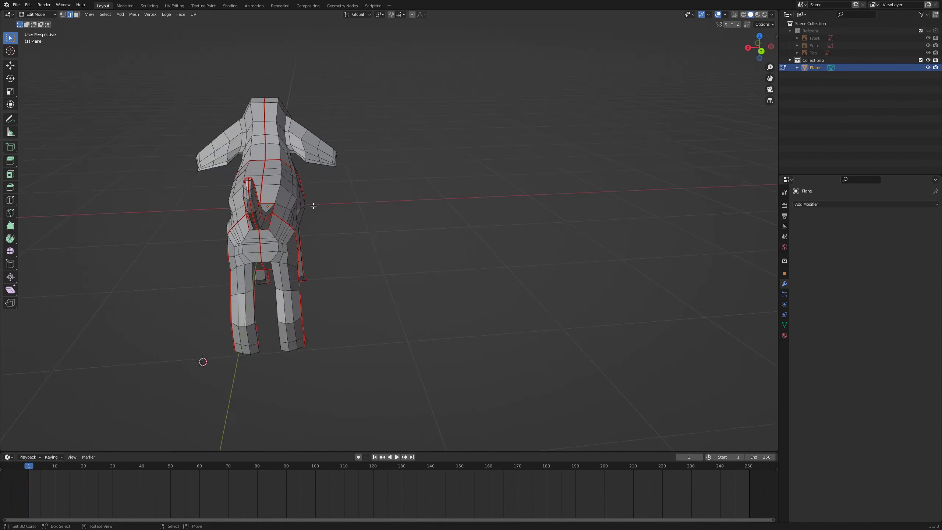
middle_click_drag(427, 206, 360, 159)
scroll(370, 180, "up", 4)
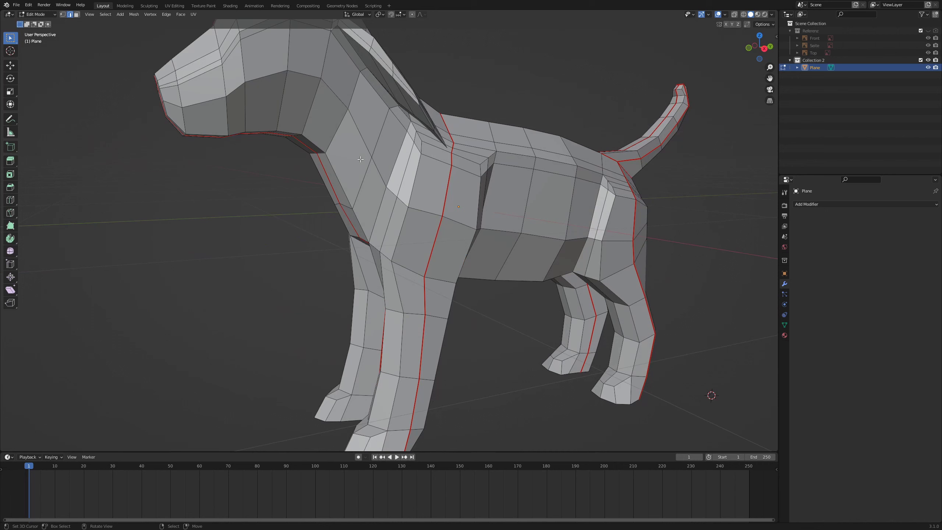
- Select the edge loop around the ear plus the adjoining neck edges
left_click(340, 124, "alt")
middle_click_drag(340, 124, 291, 186)
scroll(291, 186, "up", 4)
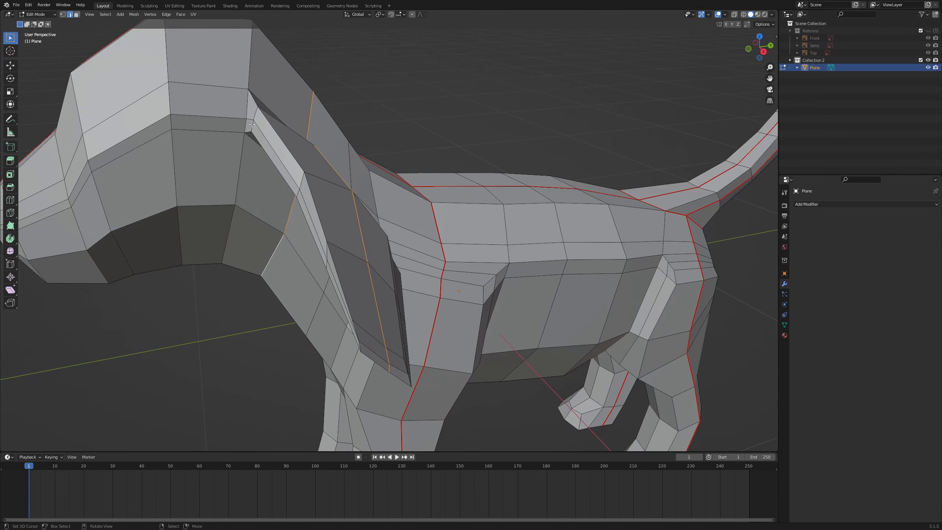
left_click(248, 111, "shift")
middle_click_drag(263, 102, 201, 160)
left_click(120, 238, "shift")
left_click(156, 259, "shift")
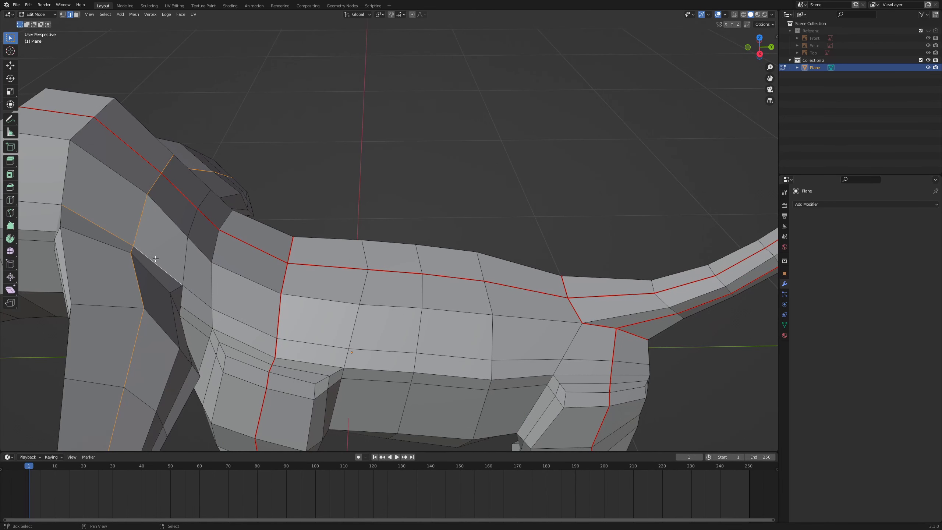
left_click(182, 297, "shift")
middle_click_drag(182, 309, 421, 131)
scroll(433, 87, "down", 4)
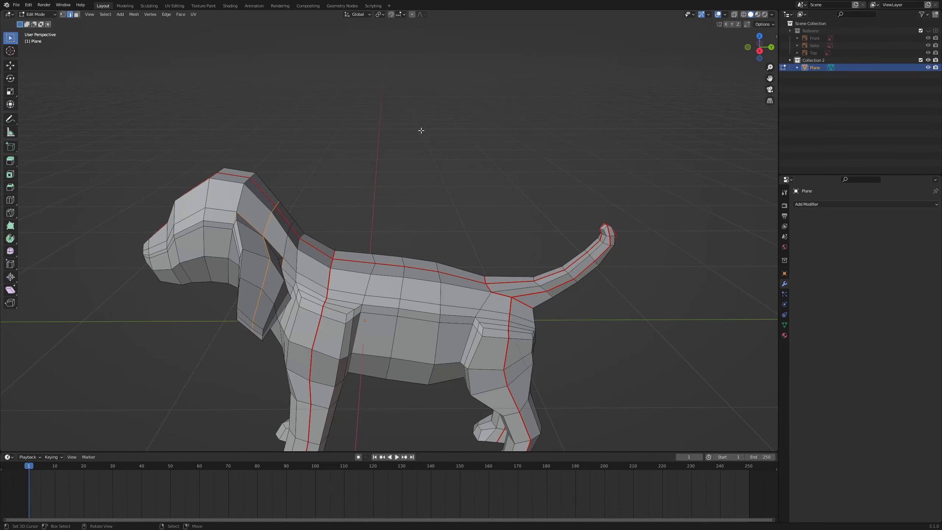
- Mark the selected ear and neck edges as a seam and review the seam coverage
right_click(424, 131)
left_click(424, 131)
middle_click_drag(423, 133, 306, 211)
scroll(434, 256, "up", 2)
scroll(429, 244, "up", 2)
middle_click_drag(314, 123, 321, 82)
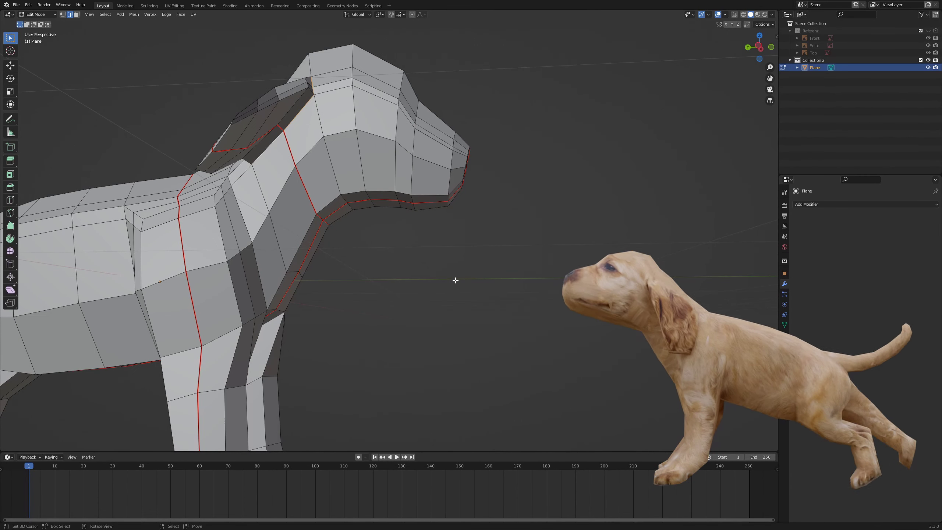
scroll(448, 278, "down", 3)
middle_click_drag(463, 205, 185, 122)
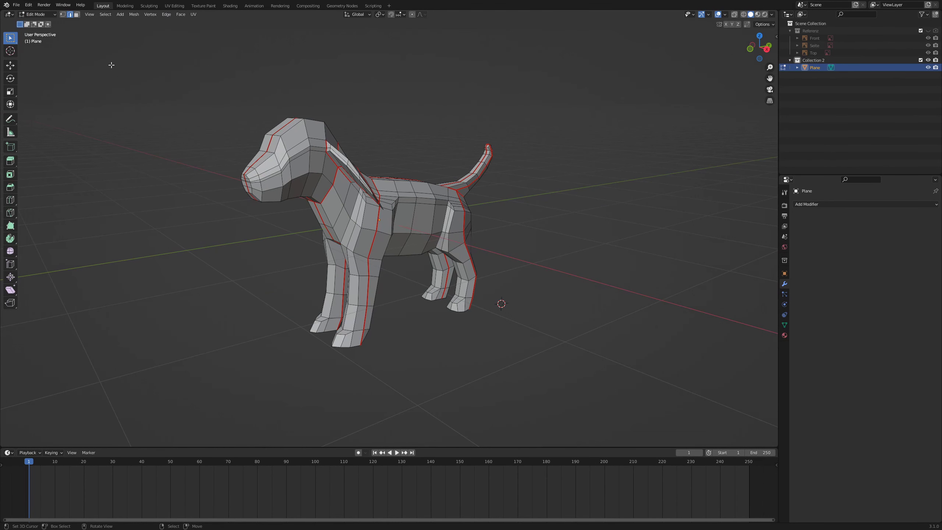
- Switch to face select and turn the enlarged lower area into a UV Editor
left_click(77, 14)
left_click_drag(298, 448, 225, 301)
left_click(7, 305)
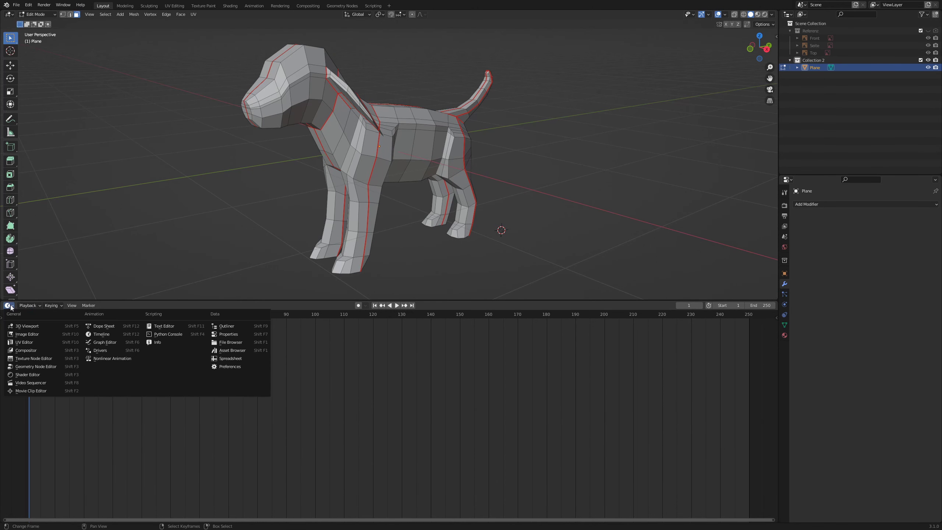
left_click(40, 345)
- Select all faces and Unwrap the puppy mesh
key("a")
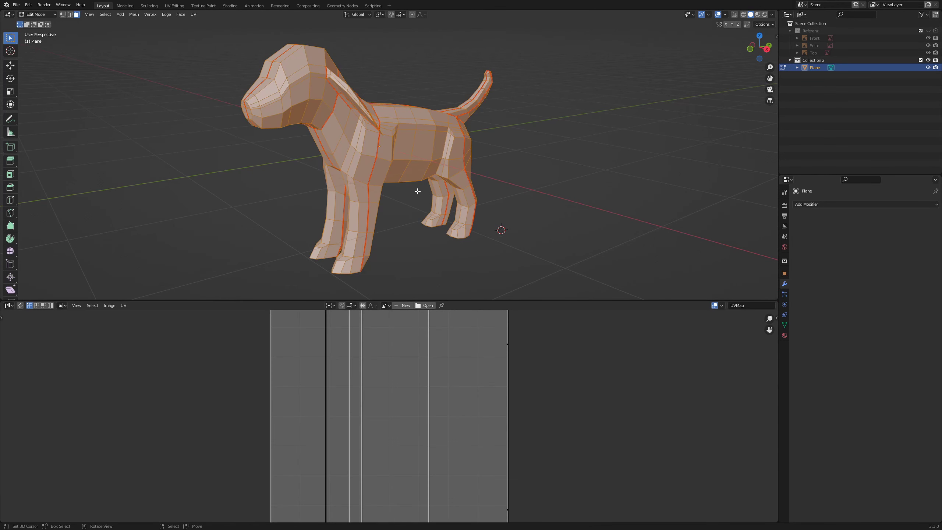
key("u")
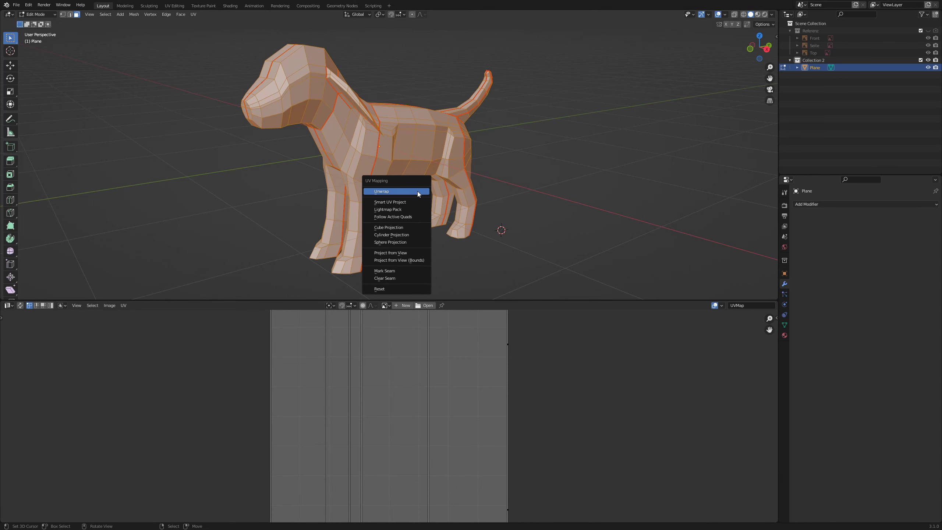
left_click(418, 192)
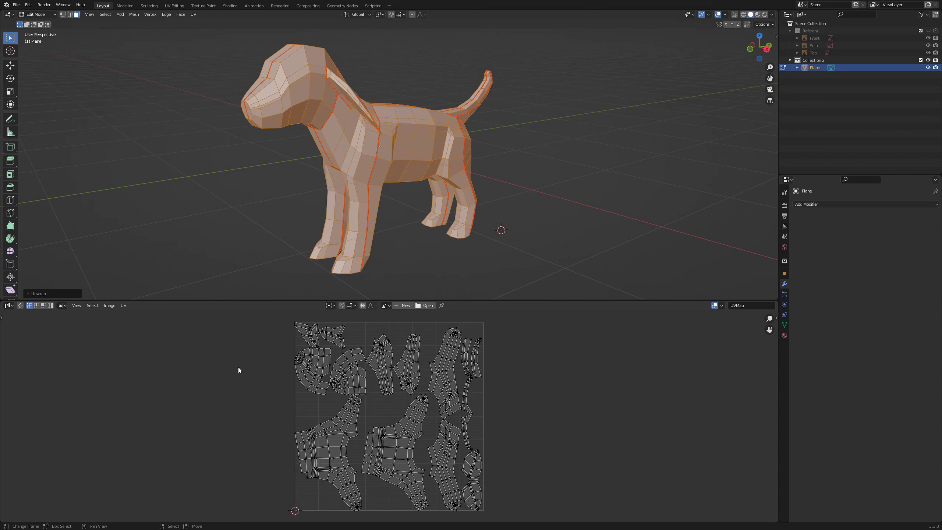
- Select Overlap in the UV editor and zoom in on the overlapping ear faces
left_click(93, 305)
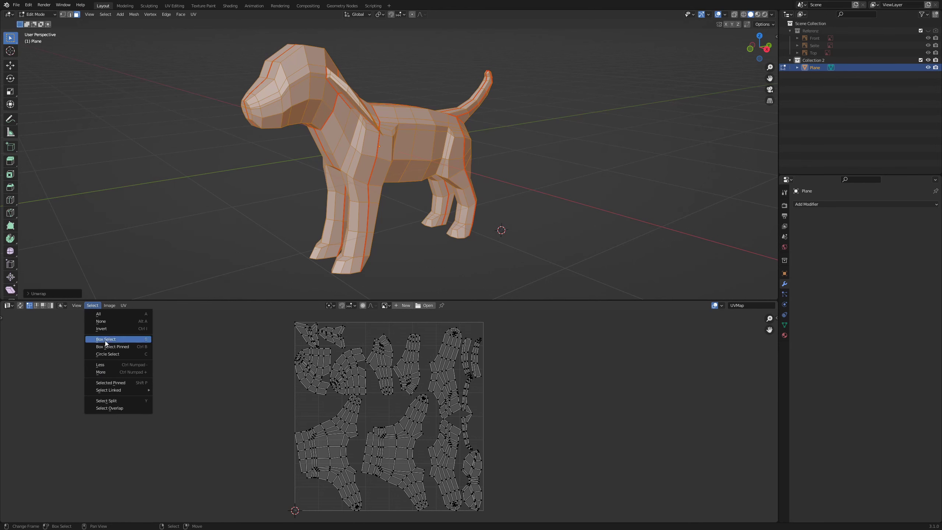
left_click(115, 407)
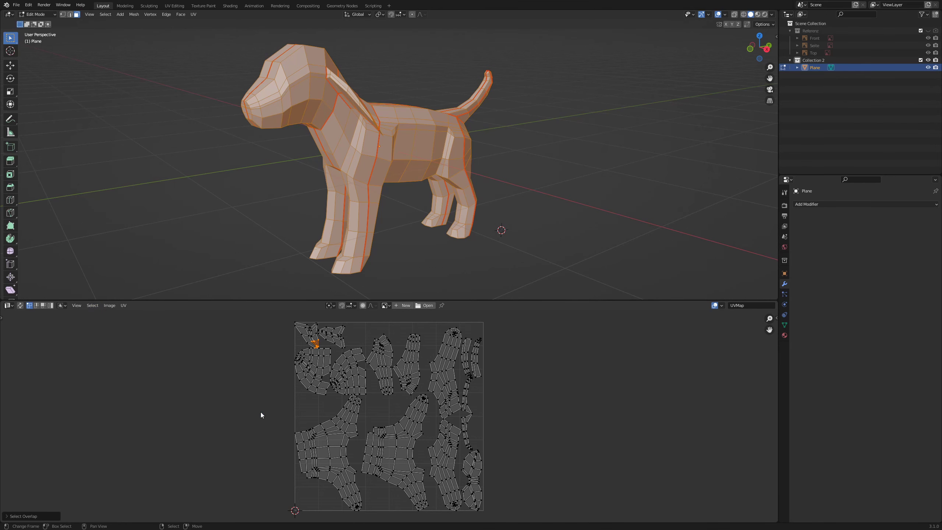
scroll(333, 355, "up", 6)
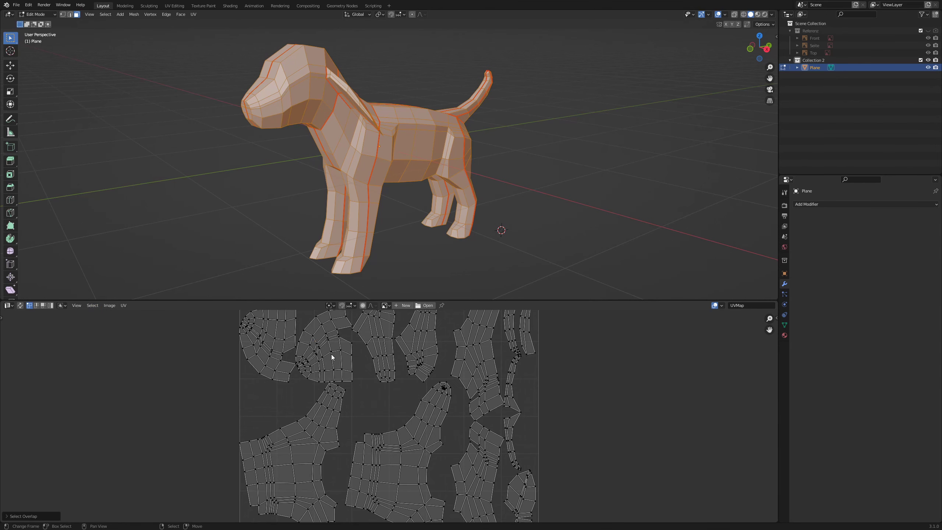
middle_click_drag(361, 370, 438, 458)
scroll(427, 442, "down", 5)
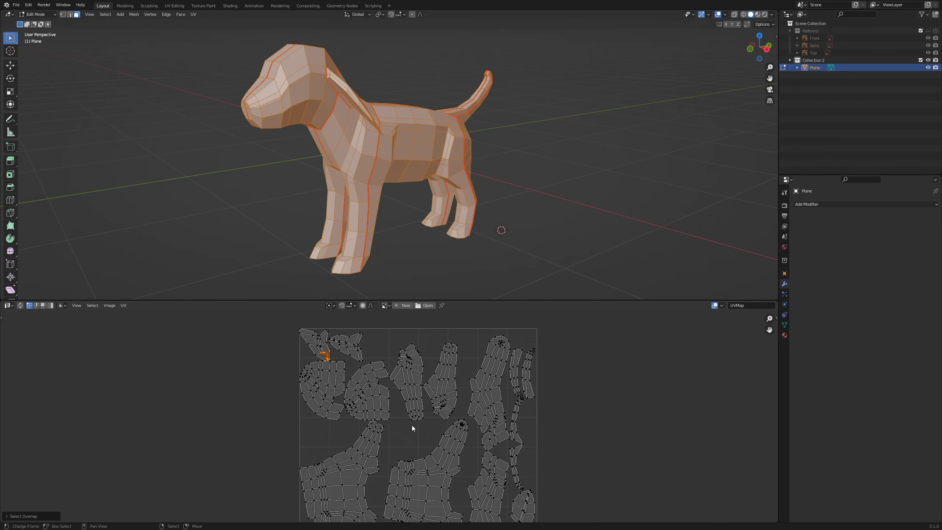
scroll(412, 426, "up", 4)
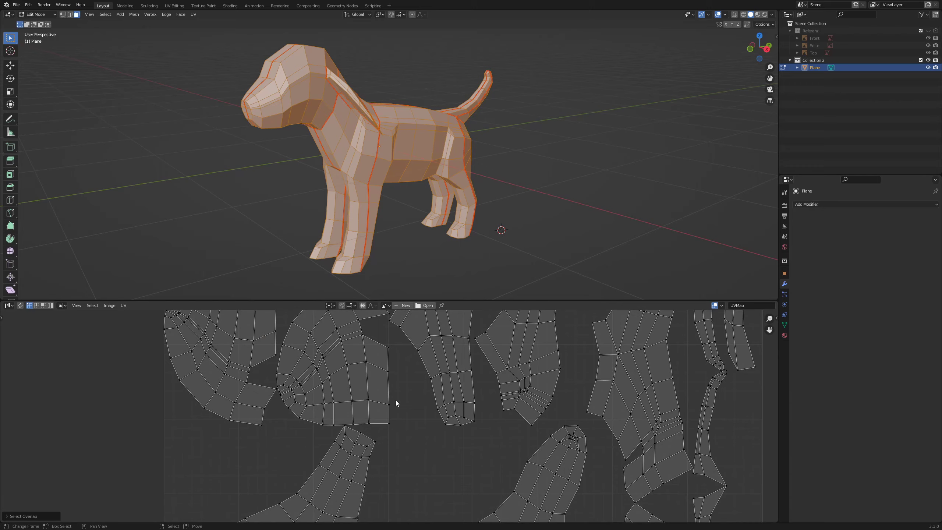
middle_click_drag(396, 401, 462, 501)
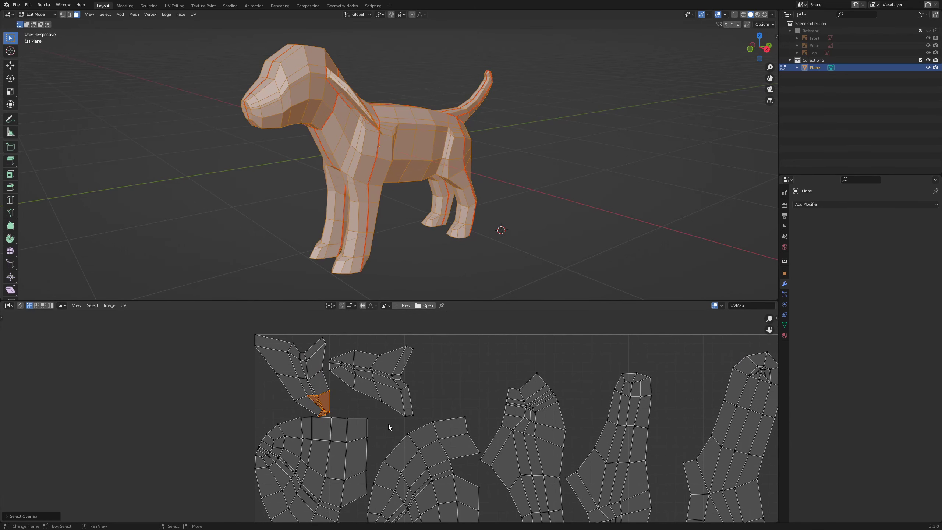
scroll(388, 425, "up", 4)
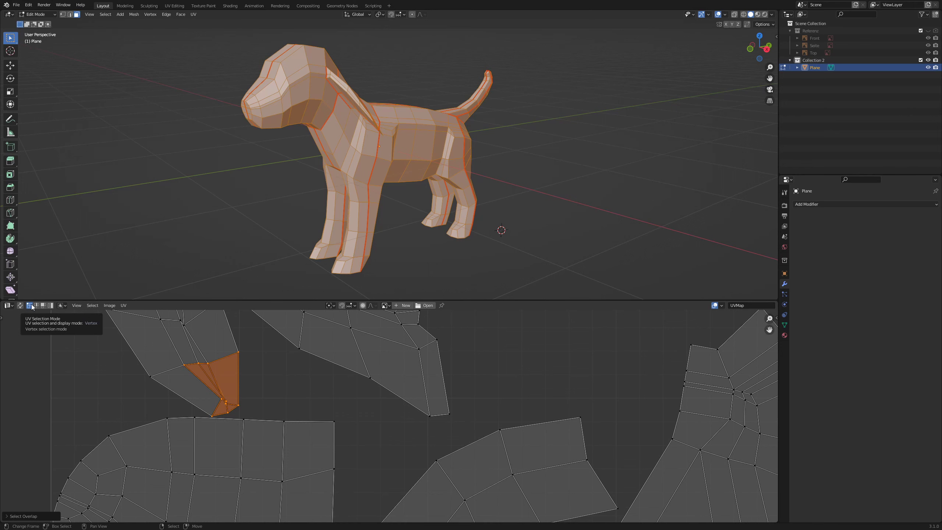
scroll(257, 408, "up", 2)
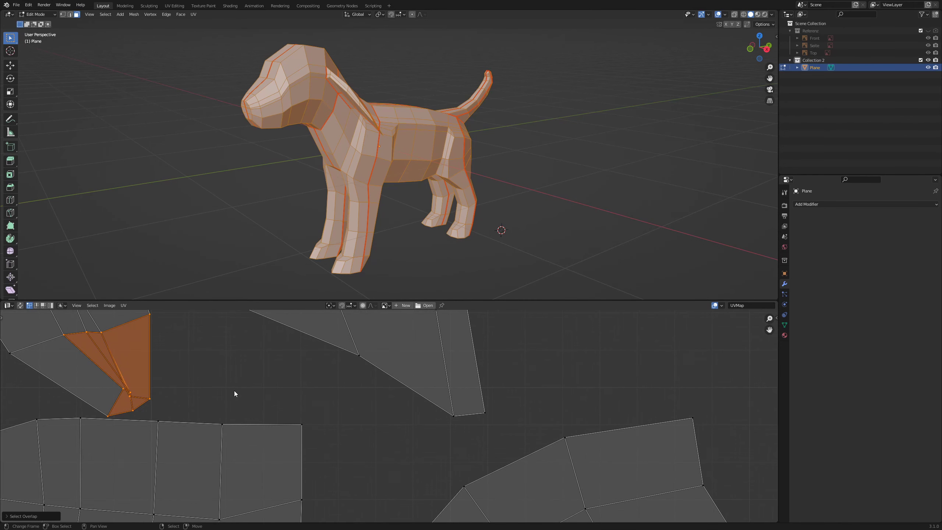
middle_click_drag(234, 390, 296, 395)
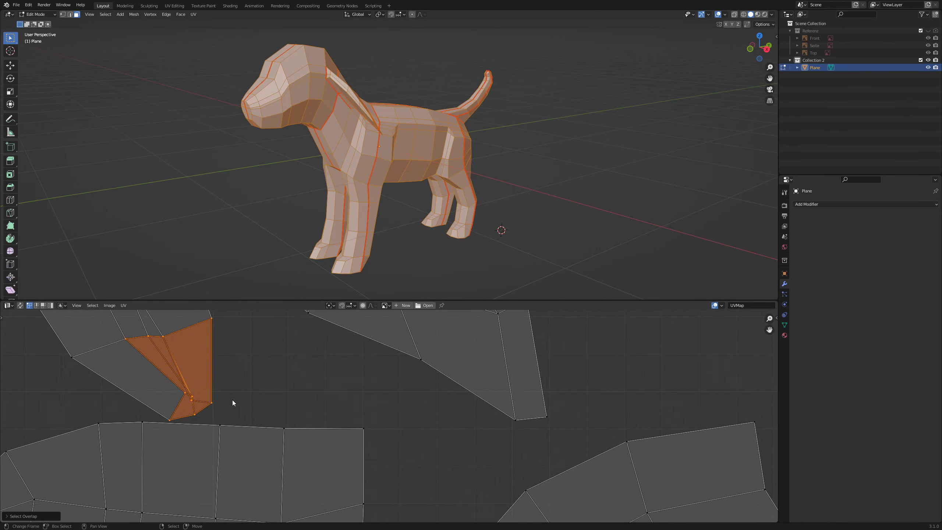
- Move the two overlapping ear corner vertices out of the overlap
left_click(193, 401)
key("g")
left_click(213, 405)
left_click(212, 403)
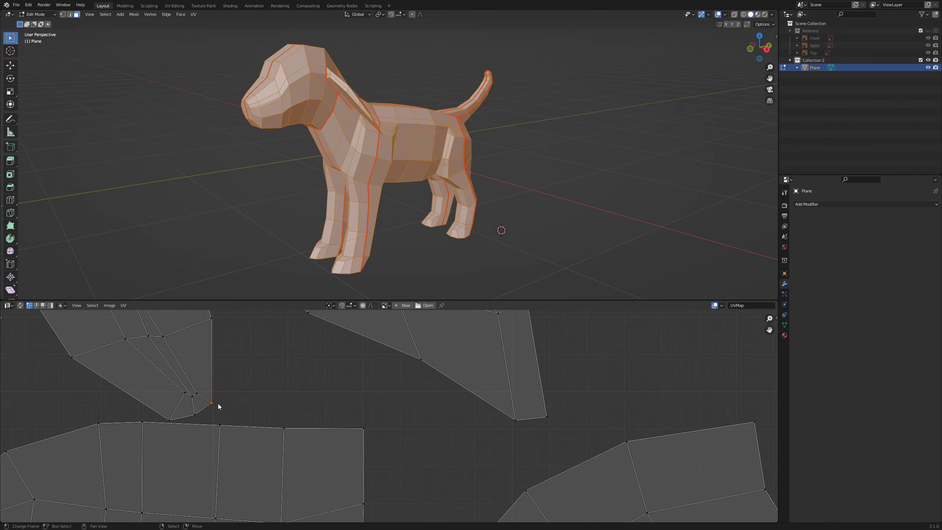
key("g")
left_click(230, 397)
scroll(286, 407, "down", 2)
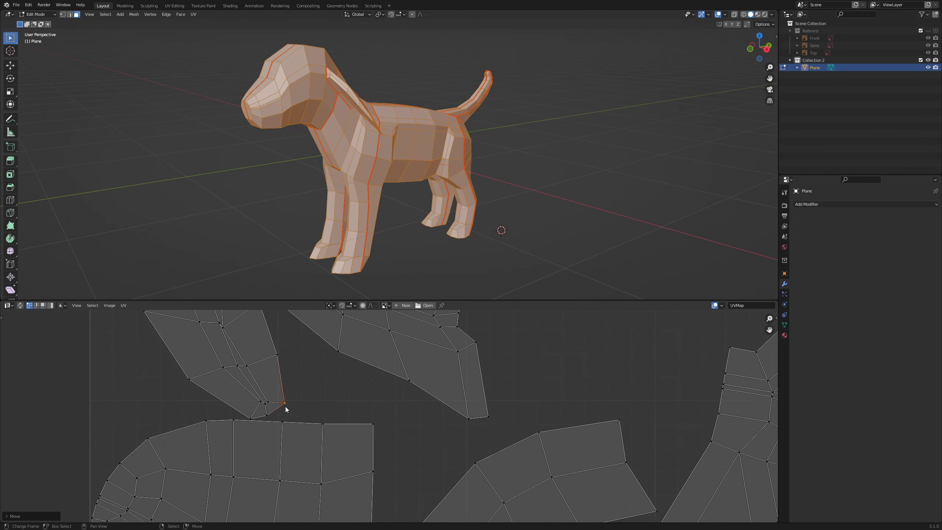
middle_click_drag(285, 406, 316, 405)
left_click(314, 405)
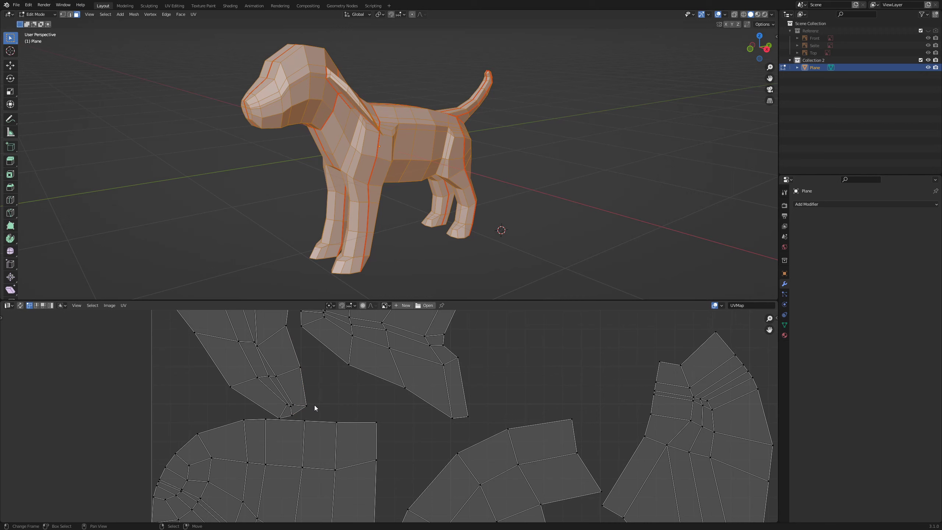
- Rerun Select Overlap on the framed UV layout to confirm, then return to Object Mode
scroll(314, 404, "down", 4)
middle_click_drag(363, 405, 453, 343)
key("Home")
left_click(93, 305)
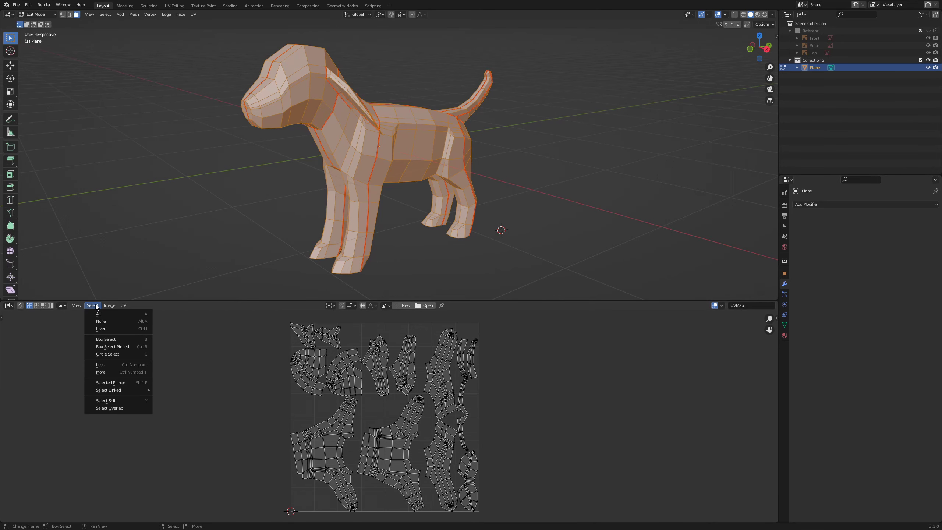
left_click(109, 408)
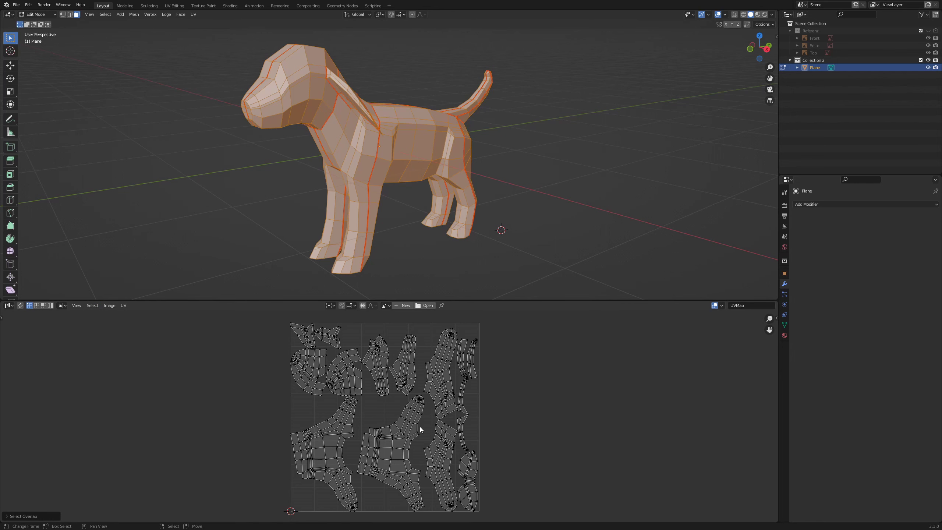
right_click(638, 397, "shift")
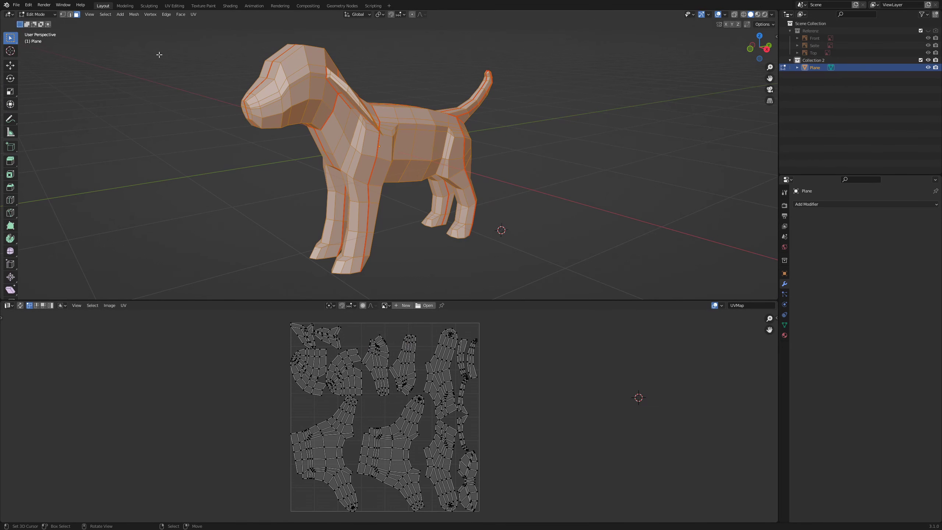
key("Tab")
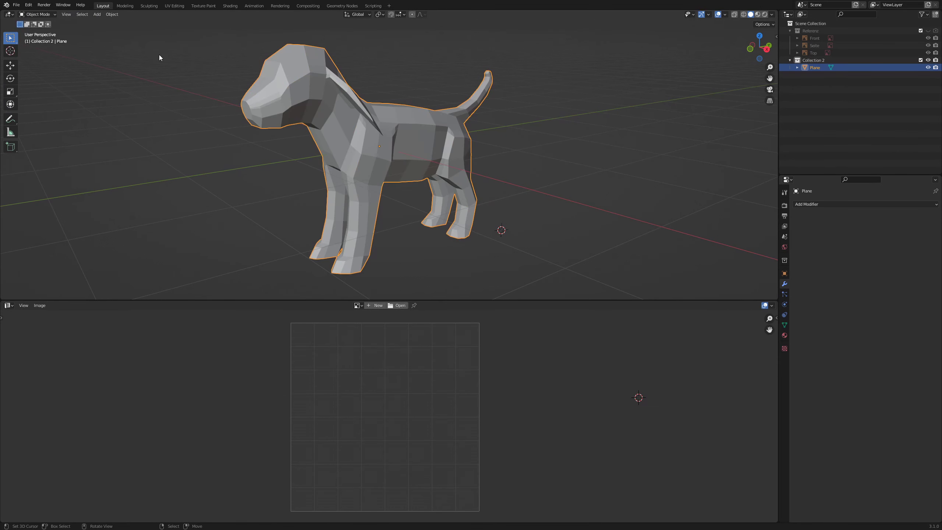
- In Texture Paint, create a new image named WelpeTextur at 4096 × 4096 px
left_click(203, 6)
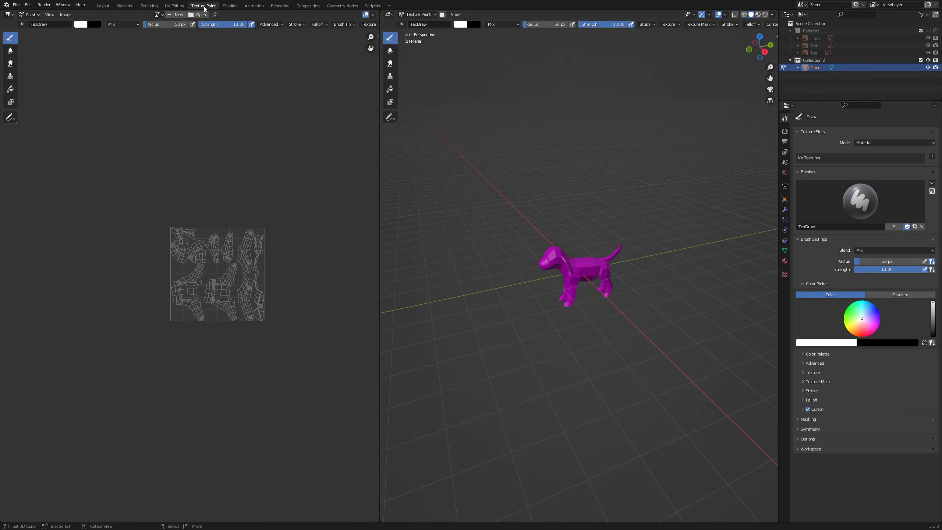
left_click(173, 18)
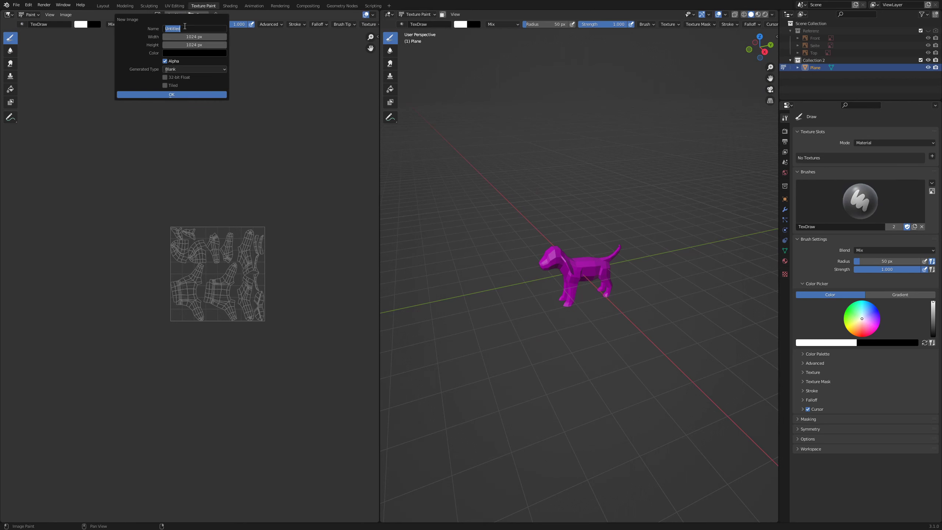
type("WelpeTextur")
key("Return")
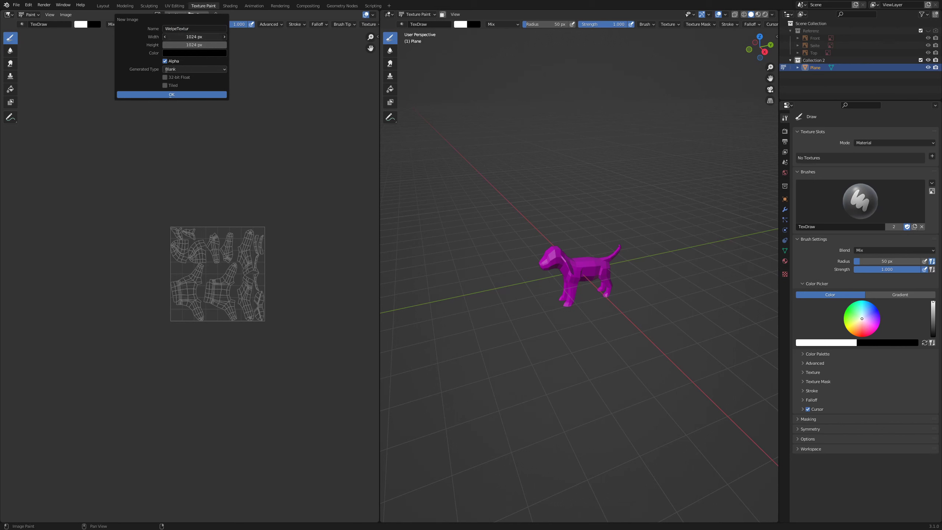
left_click_drag(194, 44, 195, 36)
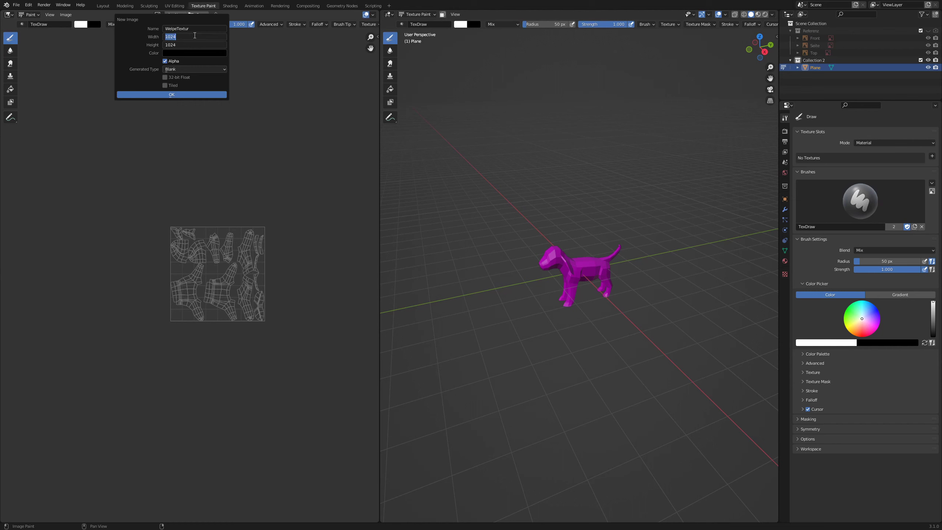
type("4096")
left_click(165, 62)
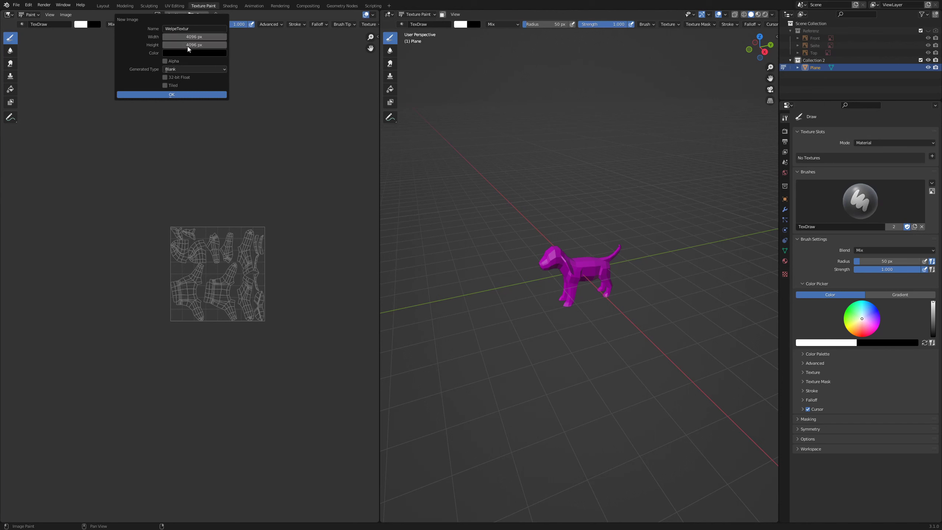
left_click(174, 95)
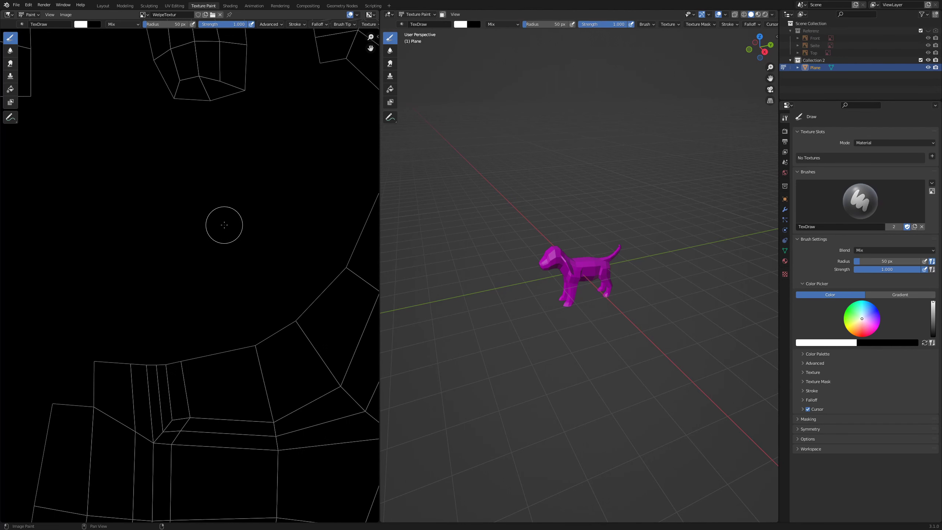
- Set the texture slot mode to Single Image and assign WelpeTextur
scroll(224, 225, "down", 8)
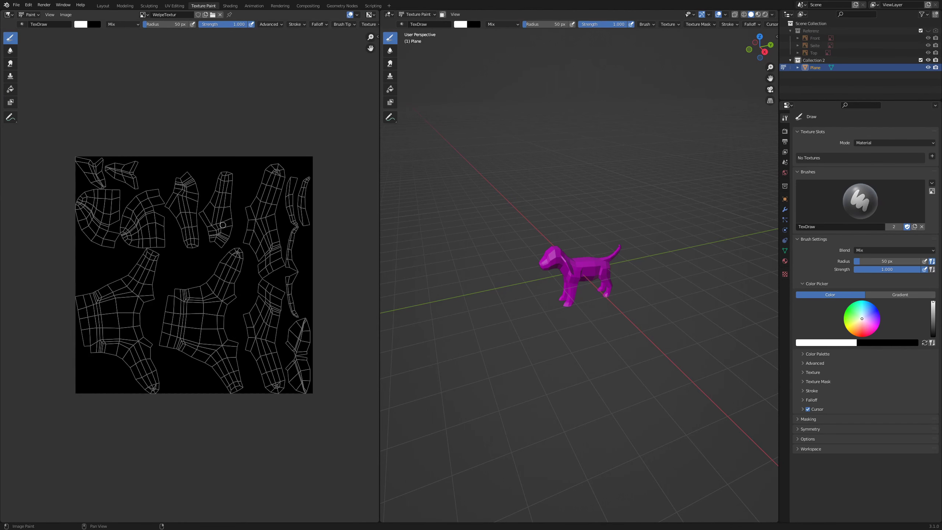
left_click_drag(379, 213, 276, 213)
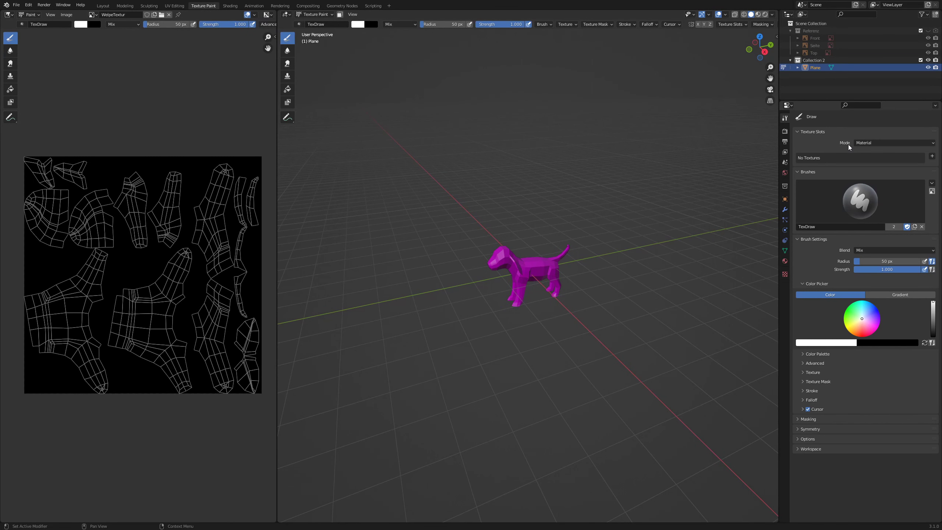
left_click(880, 145)
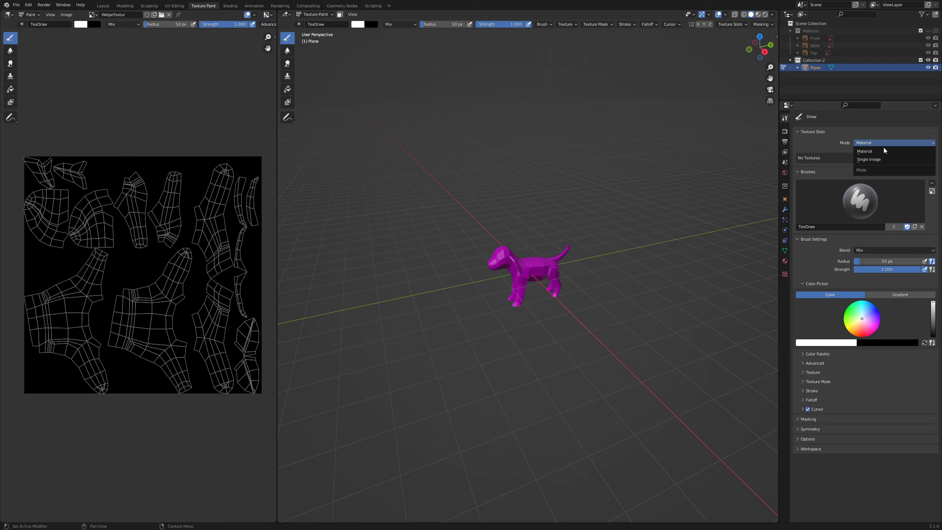
left_click(884, 160)
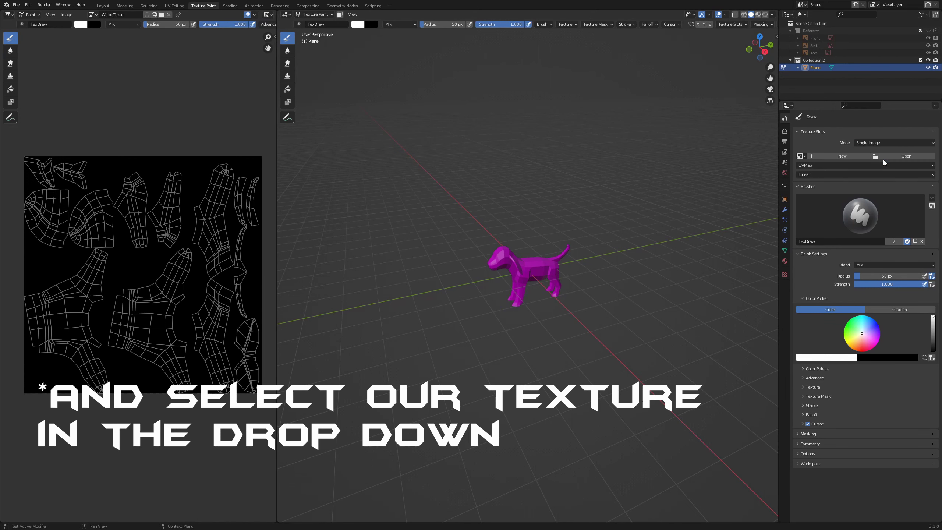
left_click(802, 155)
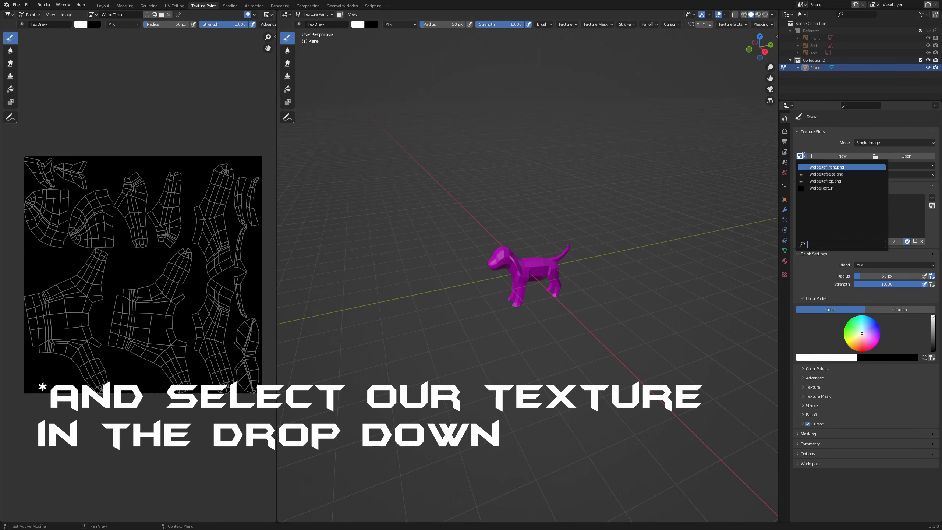
left_click(830, 187)
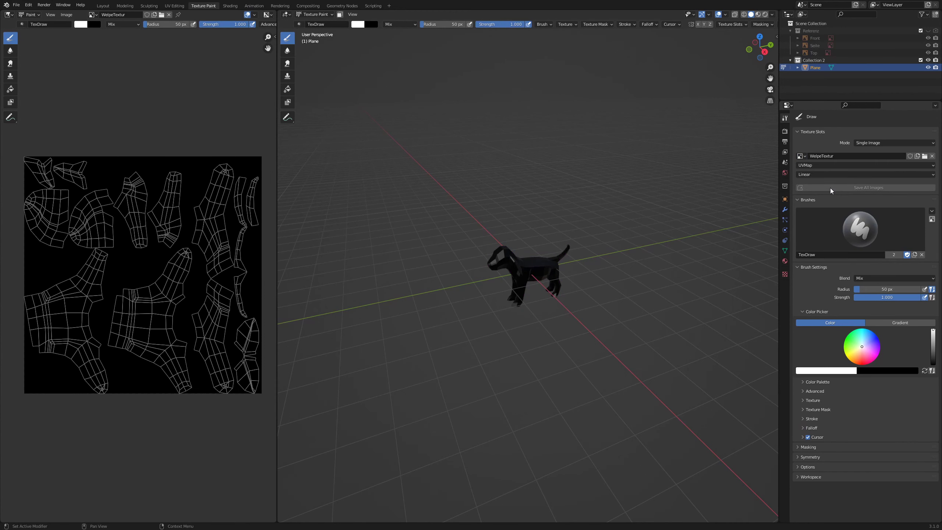
- Create a new brush texture and show its settings in the Texture tab
left_click(808, 402)
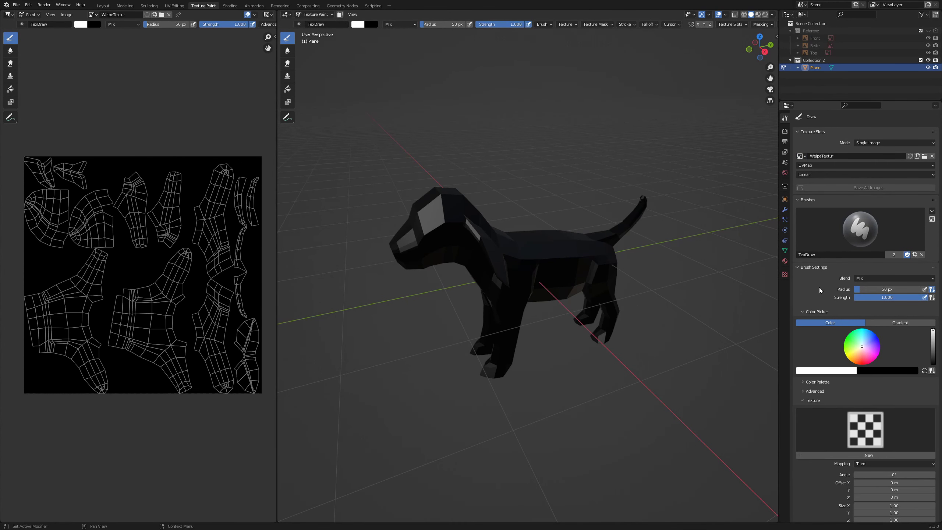
left_click(858, 455)
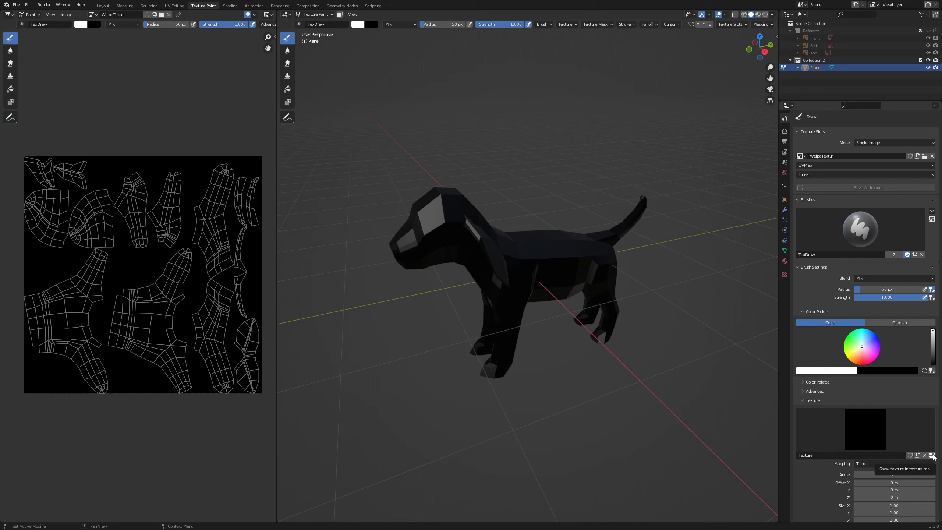
left_click(932, 456)
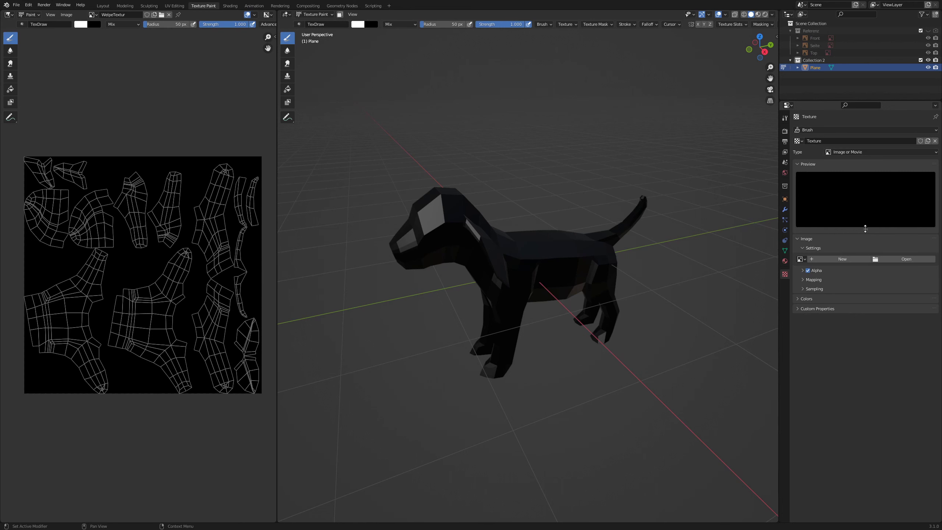
- Load WelpeTexturepaint.png into the brush texture and return to the Tool settings
left_click(888, 260)
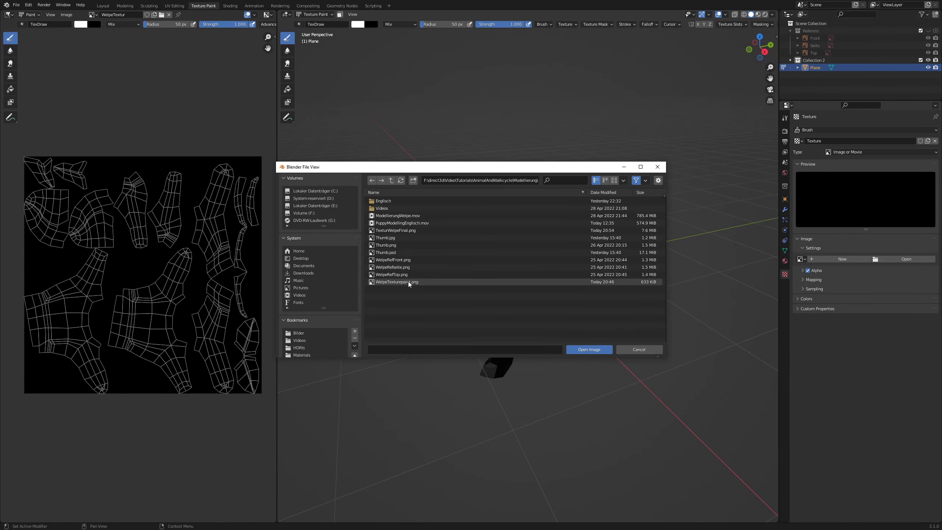
left_click(407, 281)
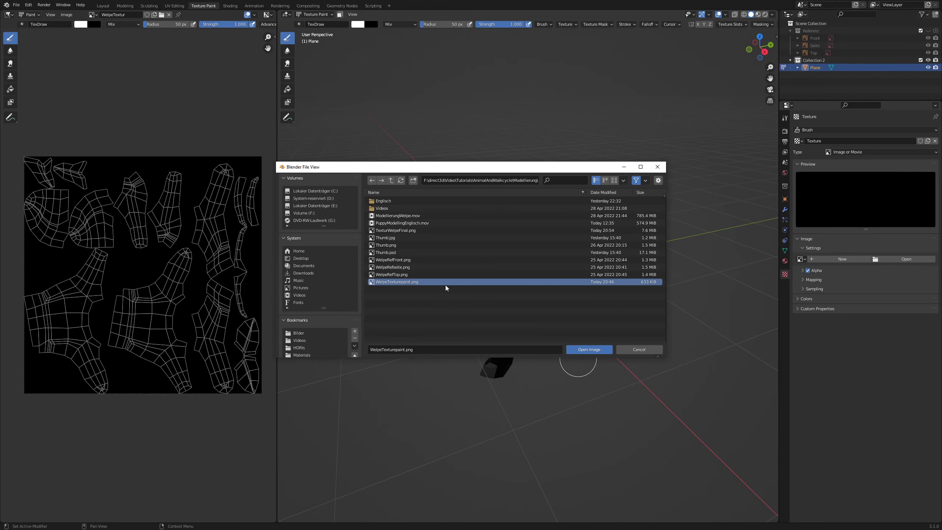
left_click(591, 349)
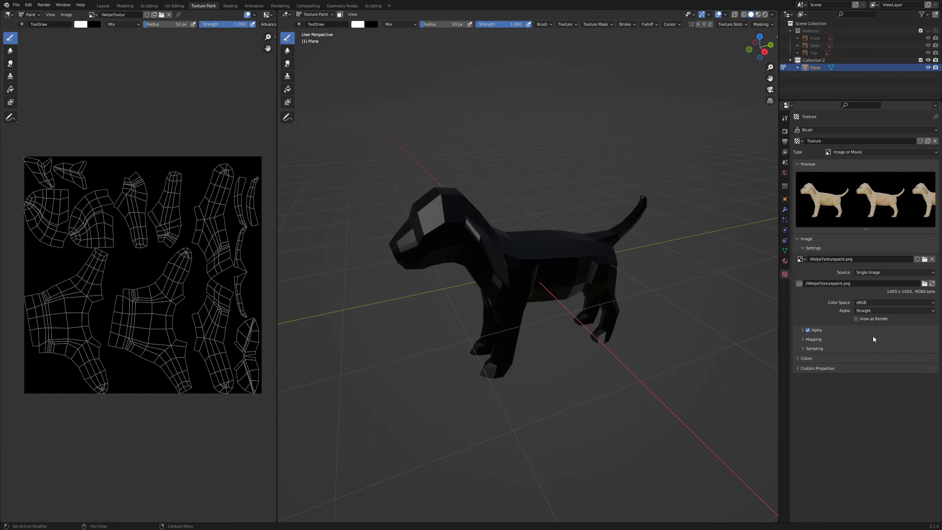
left_click(785, 118)
scroll(870, 371, "down", 5)
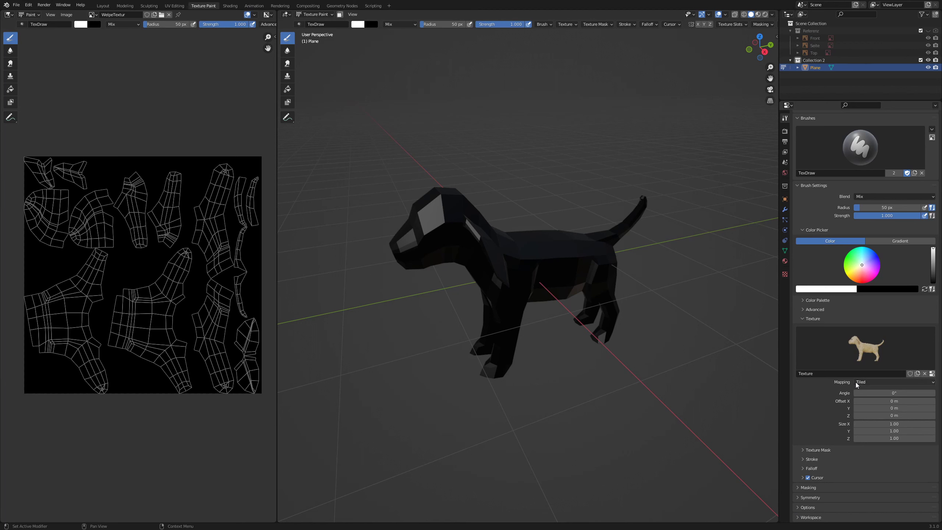
- Switch the brush texture to Stencil mapping and align the puppy photo over the dog's right side
left_click(874, 382)
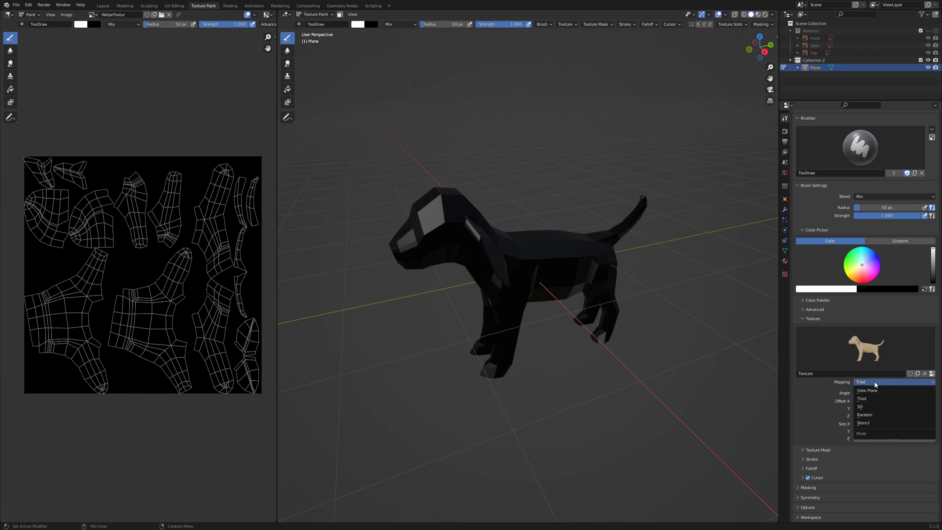
left_click(873, 423)
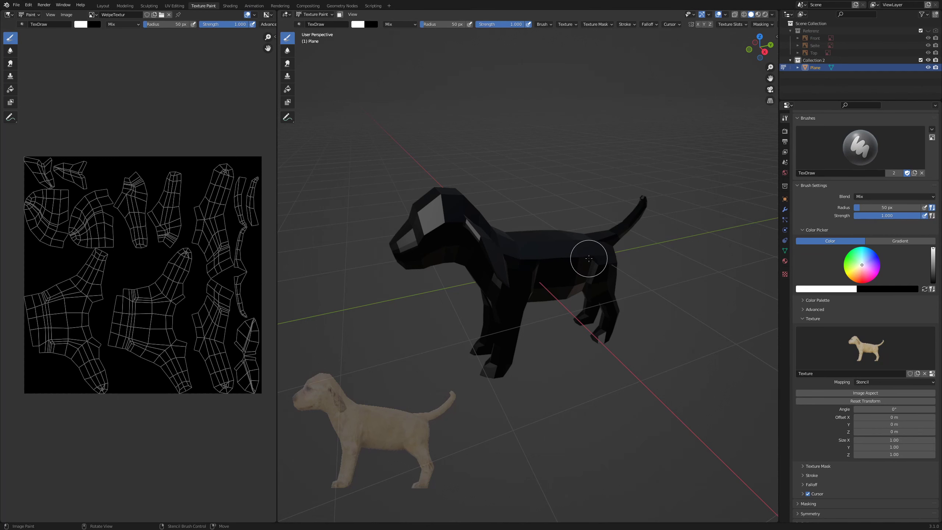
key("KP_3")
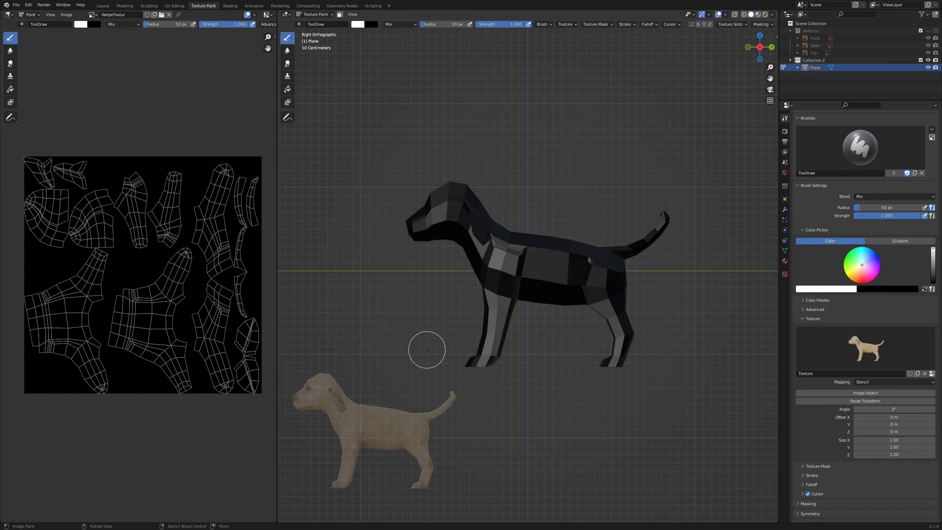
right_click_drag(399, 377, 557, 244)
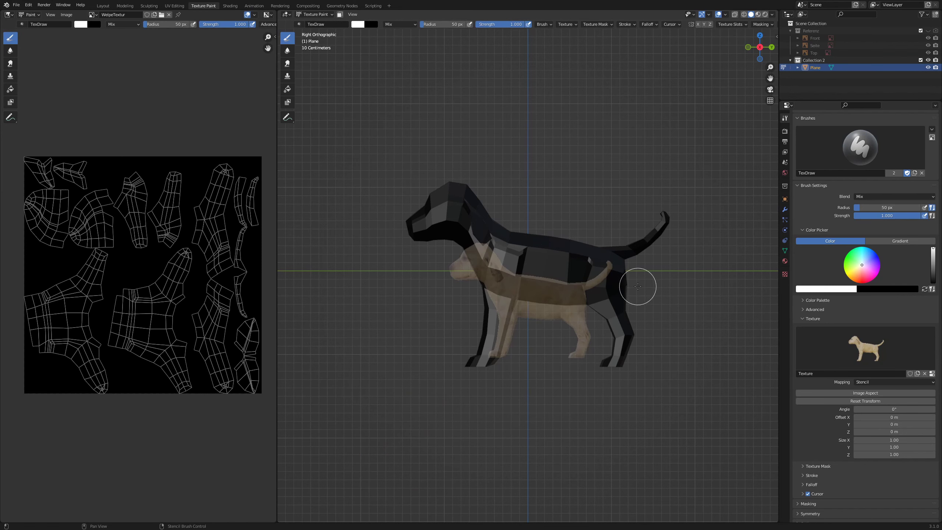
right_click_drag(637, 286, 603, 263, "shift")
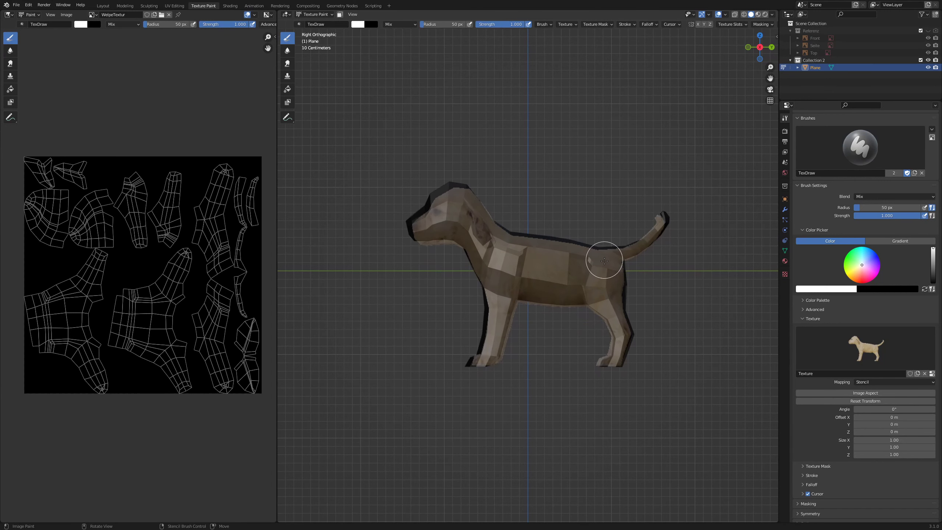
right_click_drag(682, 278, 685, 291, "shift")
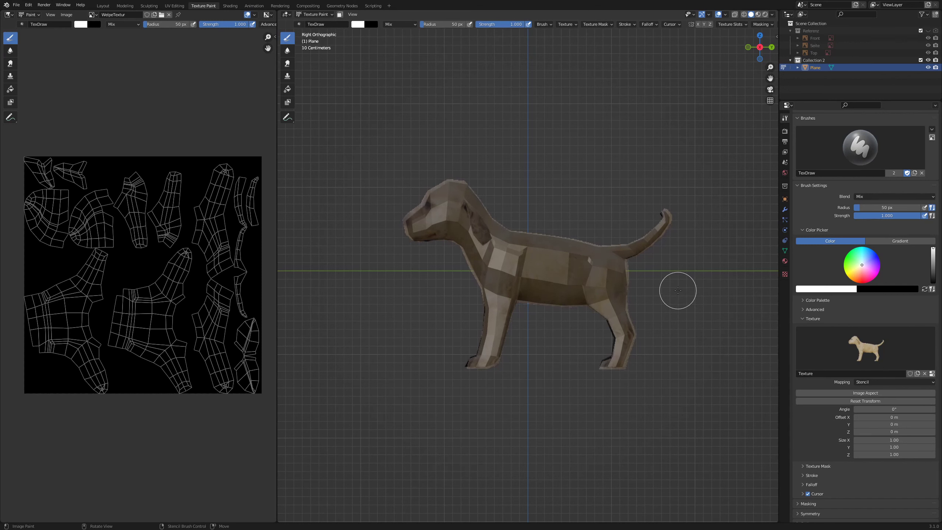
- Enable Mirror X symmetry and paint the photo's fur from the chest up the back, head and neck
scroll(794, 497, "down", 1)
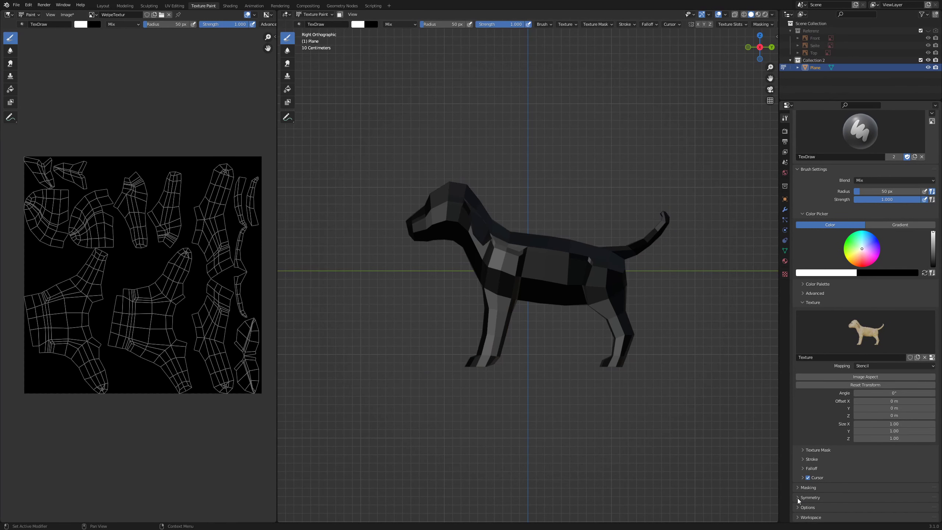
left_click(797, 498)
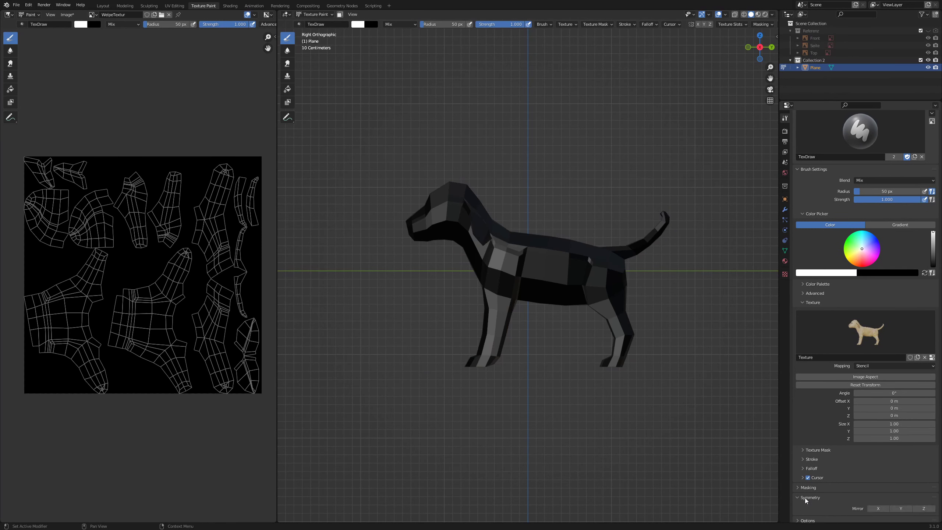
left_click(874, 509)
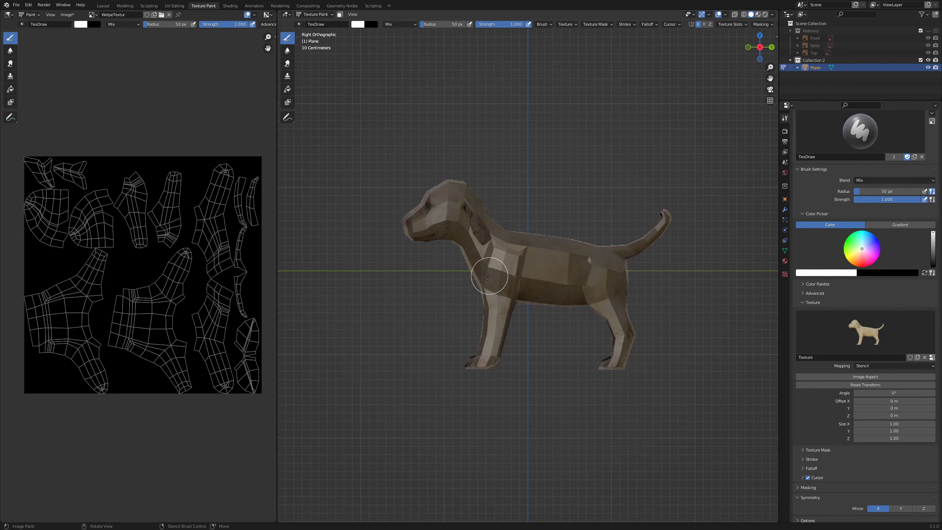
mouse_move(468, 291)
left_mouse_down()
mouse_move(564, 224)
mouse_move(489, 291)
mouse_move(571, 261)
mouse_move(513, 282)
mouse_move(586, 232)
mouse_move(530, 283)
mouse_move(628, 263)
mouse_move(582, 316)
mouse_move(593, 358)
mouse_move(619, 333)
mouse_move(465, 336)
mouse_move(493, 337)
mouse_move(480, 196)
mouse_move(431, 194)
mouse_move(494, 226)
left_mouse_up()
mouse_move(561, 193)
middle_mouse_down()
mouse_move(547, 188)
mouse_move(606, 194)
mouse_move(648, 214)
mouse_move(601, 202)
mouse_move(530, 222)
mouse_move(543, 241)
middle_mouse_up()
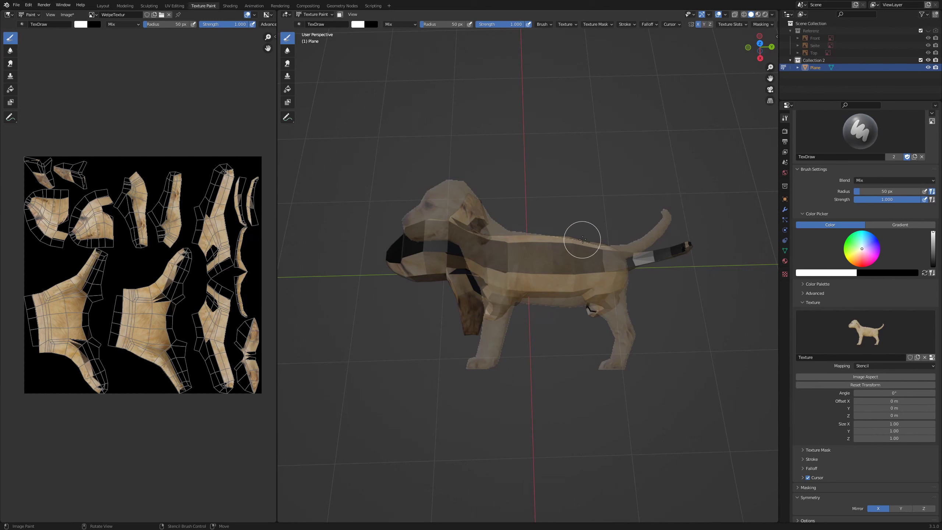
- Paint the photo texture onto the tail, legs, upper body and chest, enlarging the stencil as needed
middle_click_drag(607, 226, 588, 254)
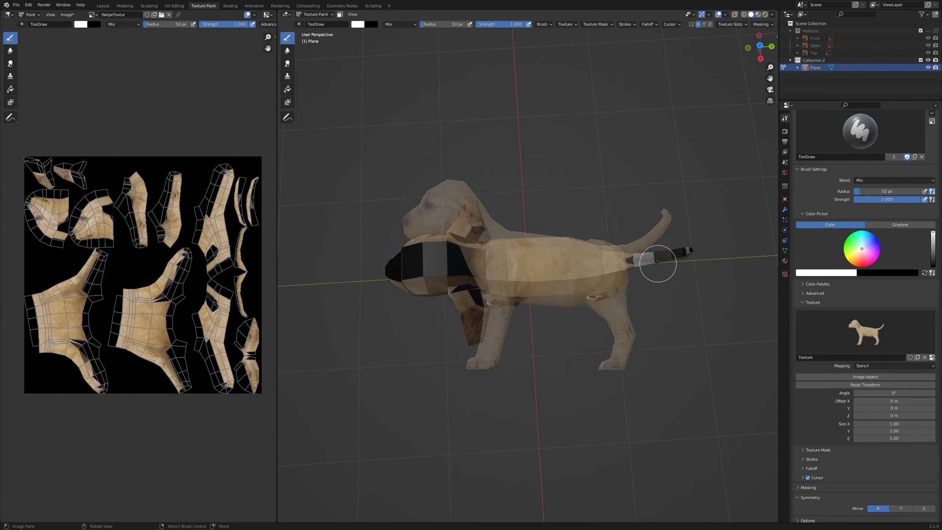
middle_click_drag(696, 269, 580, 273)
left_click_drag(555, 257, 580, 256)
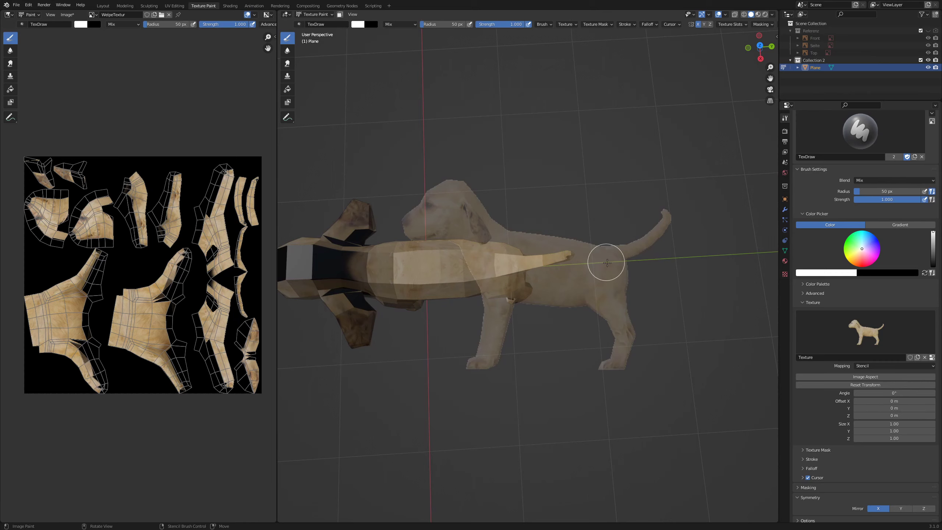
middle_click_drag(607, 262, 551, 246)
right_click_drag(564, 273, 543, 319, "shift")
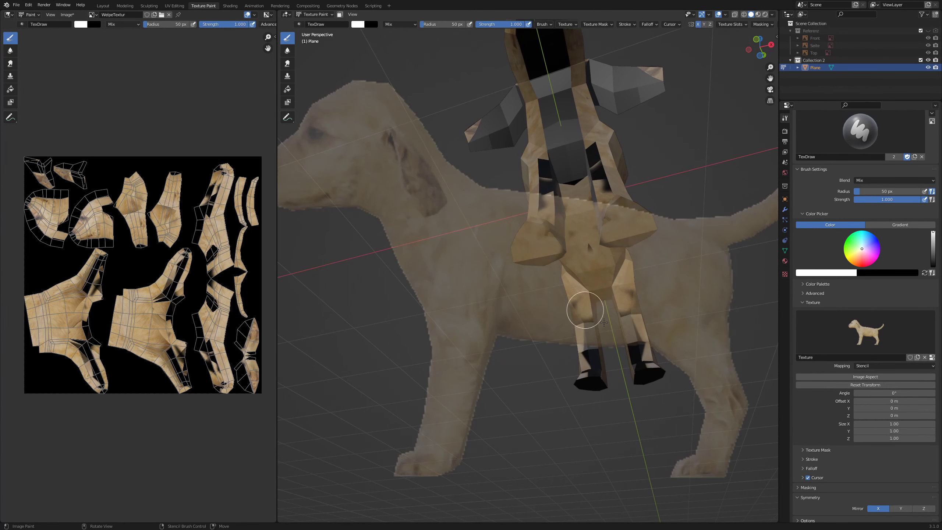
left_click(537, 328)
mouse_move(538, 328)
left_mouse_down()
mouse_move(569, 230)
mouse_move(609, 248)
mouse_move(534, 208)
left_mouse_up()
mouse_move(534, 208)
middle_mouse_down()
mouse_move(549, 334)
mouse_move(538, 400)
middle_mouse_up()
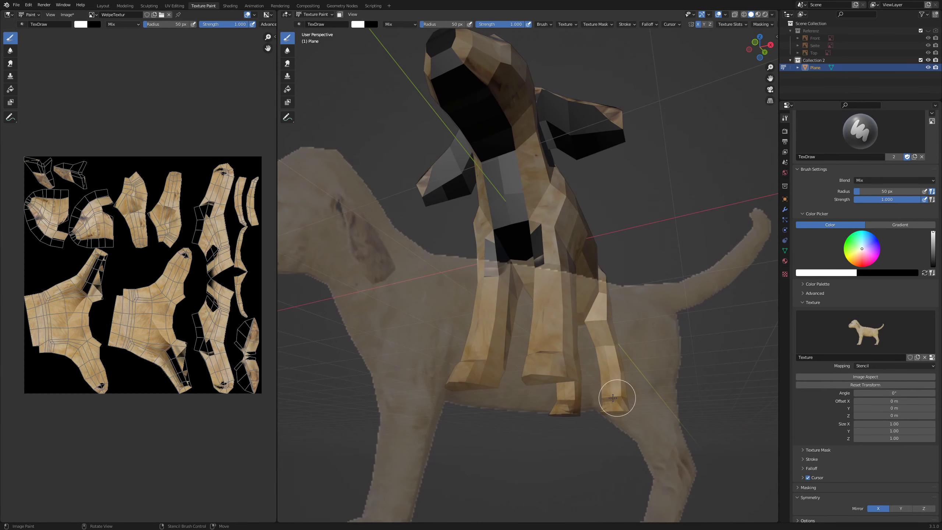
- Reposition the stencil and paint the ears, top of the head and body from front and high views
middle_click_drag(614, 396, 604, 325)
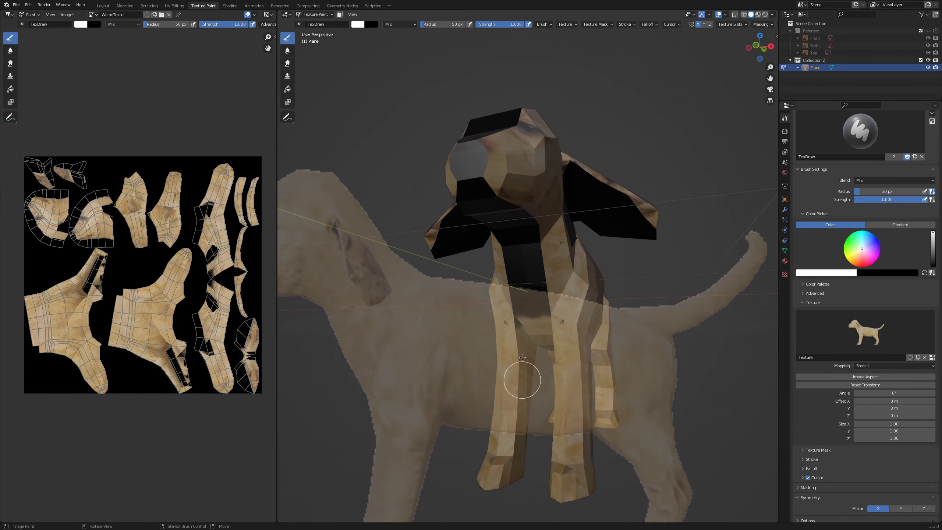
mouse_move(594, 361)
right_mouse_down()
mouse_move(568, 304)
mouse_move(479, 200)
right_mouse_up()
mouse_move(478, 201)
left_mouse_down()
mouse_move(654, 225)
mouse_move(658, 240)
left_mouse_up()
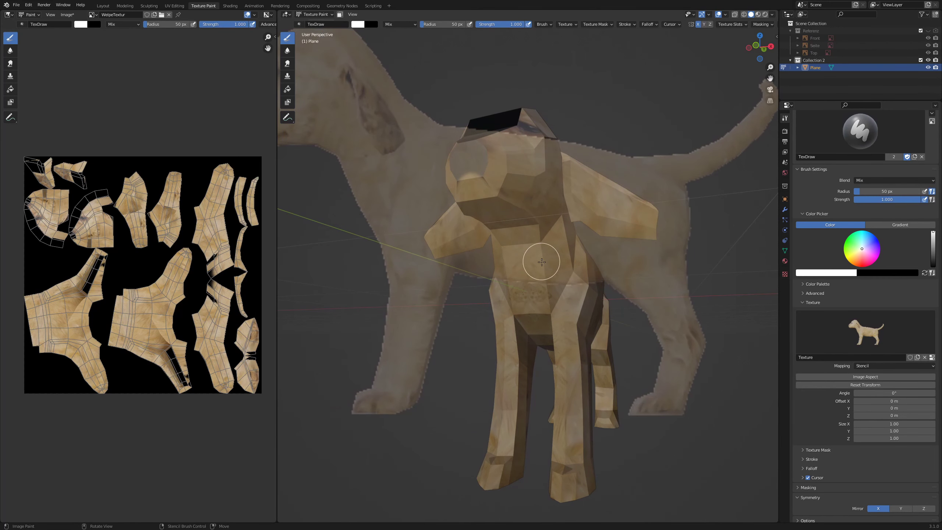
mouse_move(576, 155)
middle_mouse_down()
mouse_move(595, 105)
mouse_move(613, 134)
mouse_move(526, 260)
middle_mouse_up()
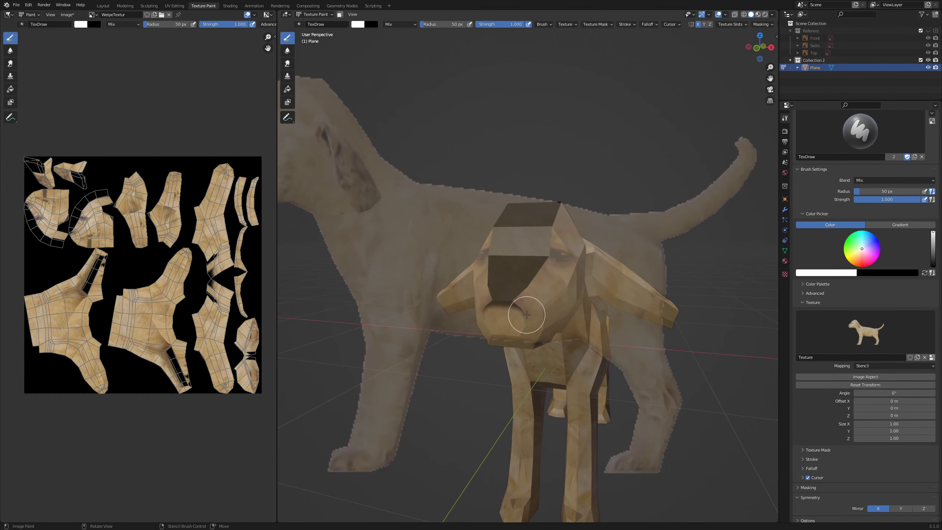
mouse_move(527, 260)
left_mouse_down()
mouse_move(525, 270)
mouse_move(564, 275)
left_mouse_up()
mouse_move(564, 275)
middle_mouse_down()
mouse_move(587, 225)
mouse_move(513, 282)
mouse_move(534, 346)
mouse_move(484, 389)
middle_mouse_up()
left_click(533, 338)
left_click(484, 389)
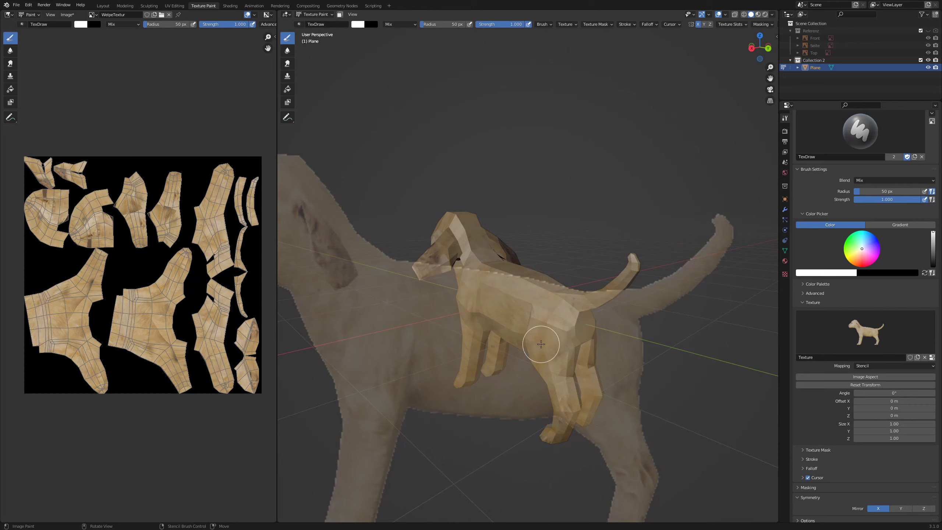
- Orbit and zoom around the puppy to inspect the painted fur from the front
middle_click_drag(541, 347, 505, 332)
scroll(505, 332, "up", 6)
scroll(494, 250, "down", 4)
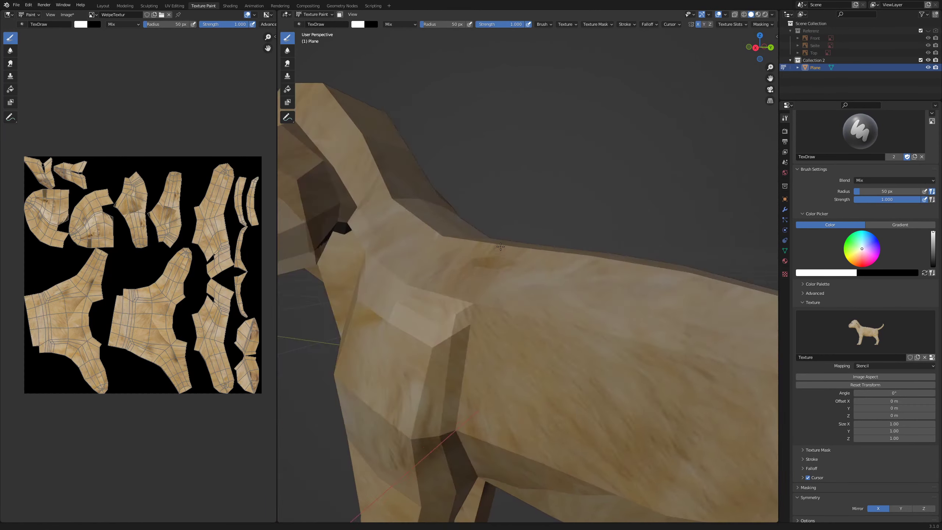
middle_click_drag(494, 250, 357, 236)
scroll(446, 270, "up", 4)
scroll(357, 236, "up", 3)
scroll(400, 284, "down", 5)
middle_click_drag(399, 284, 489, 295)
scroll(490, 295, "down", 2)
- Slide the stencil onto the puppy, paint its head, and enlarge the stencil to fit the model
right_click_drag(630, 246, 616, 274)
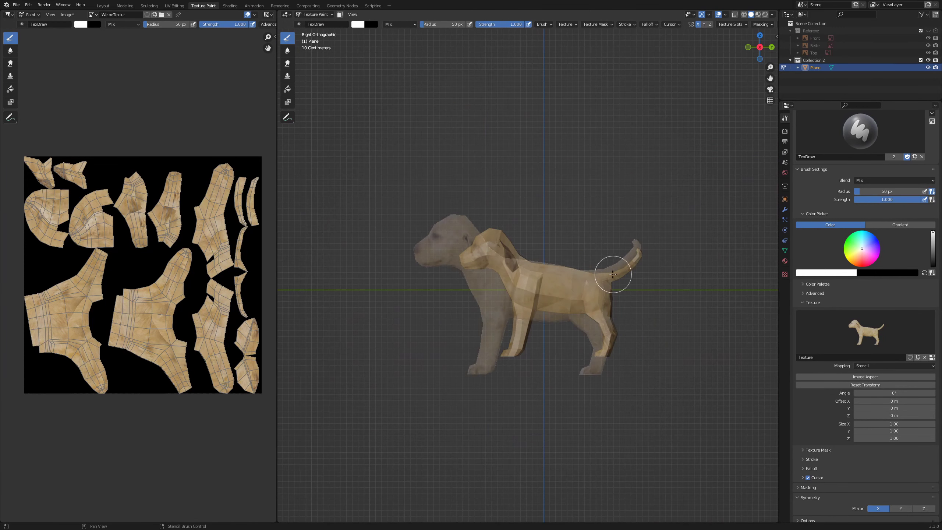
middle_click_drag(616, 275, 527, 356)
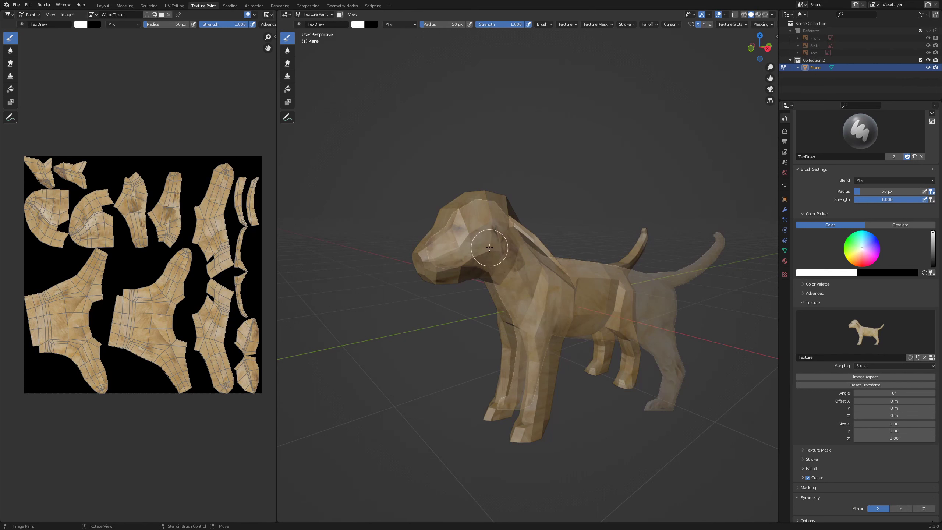
mouse_move(489, 248)
left_mouse_down()
mouse_move(476, 219)
mouse_move(460, 232)
mouse_move(498, 257)
mouse_move(520, 247)
mouse_move(503, 204)
mouse_move(478, 204)
mouse_move(452, 235)
left_mouse_up()
right_click_drag(599, 305, 561, 289, "shift")
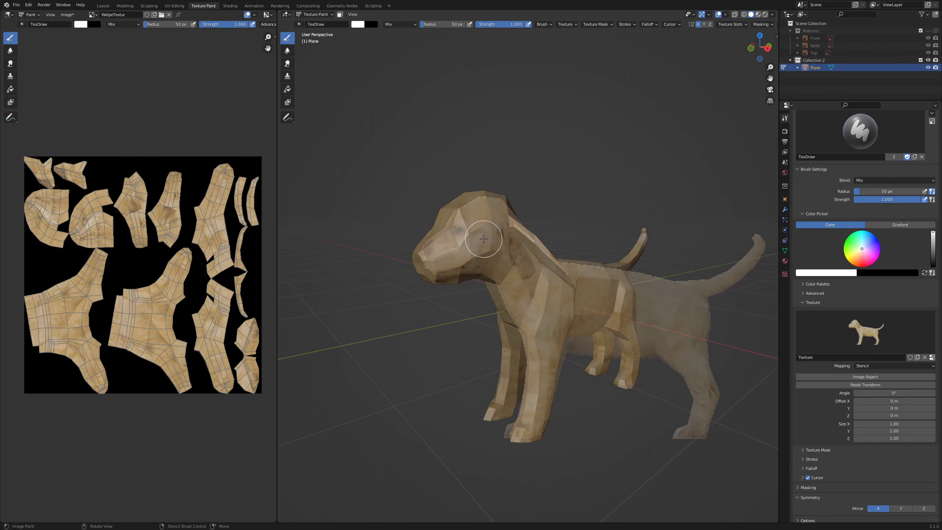
- Orbit and zoom around the puppy, then snap to a straight right-side view
middle_click_drag(469, 234, 624, 234)
mouse_move(627, 229)
middle_mouse_down()
mouse_move(604, 234)
mouse_move(611, 238)
middle_mouse_up()
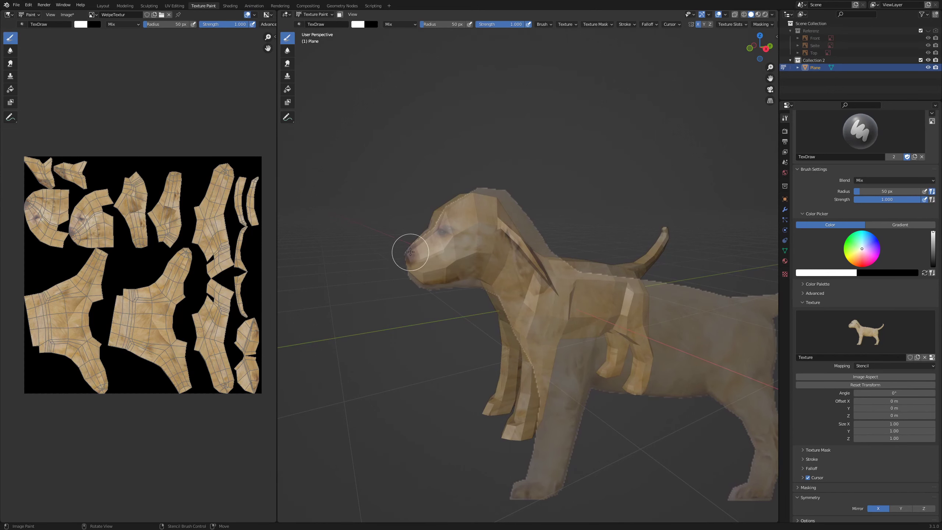
middle_click_drag(564, 237, 606, 235)
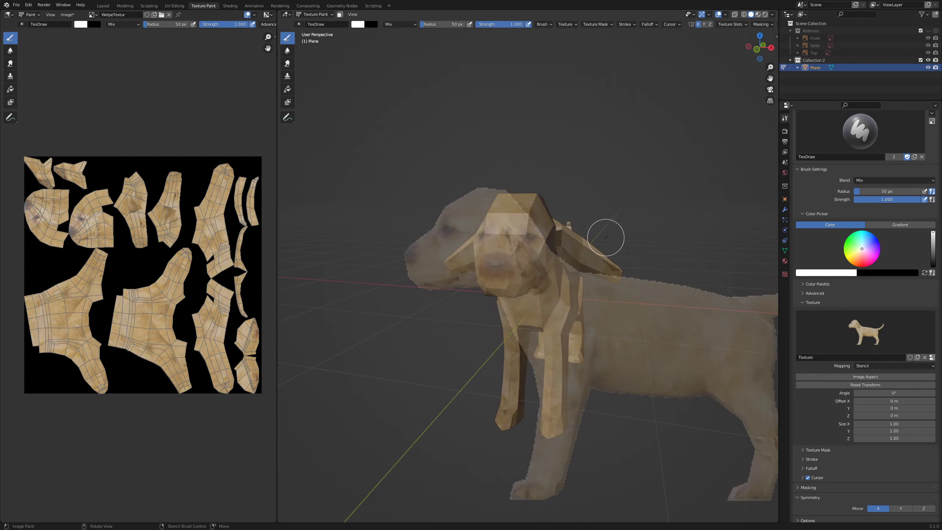
scroll(603, 235, "up", 5)
scroll(597, 240, "down", 3)
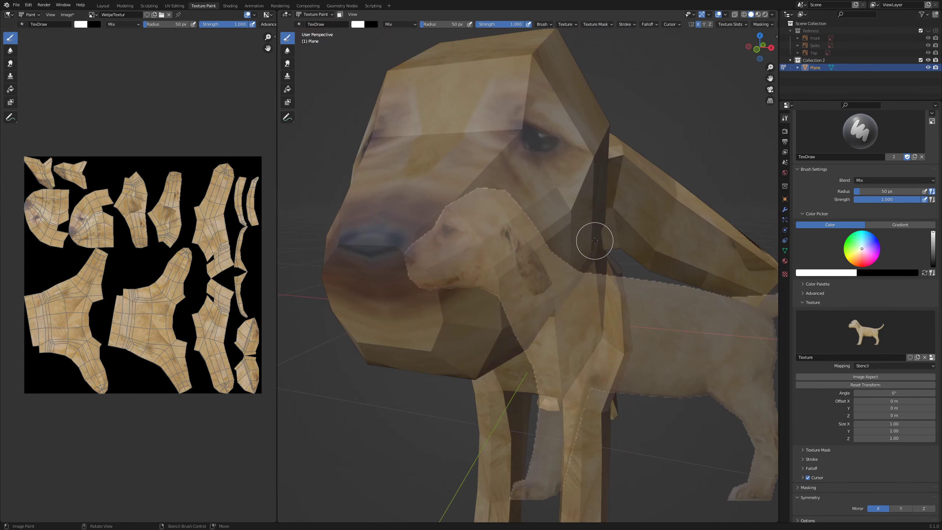
scroll(595, 241, "down", 3)
middle_click_drag(595, 241, 608, 370)
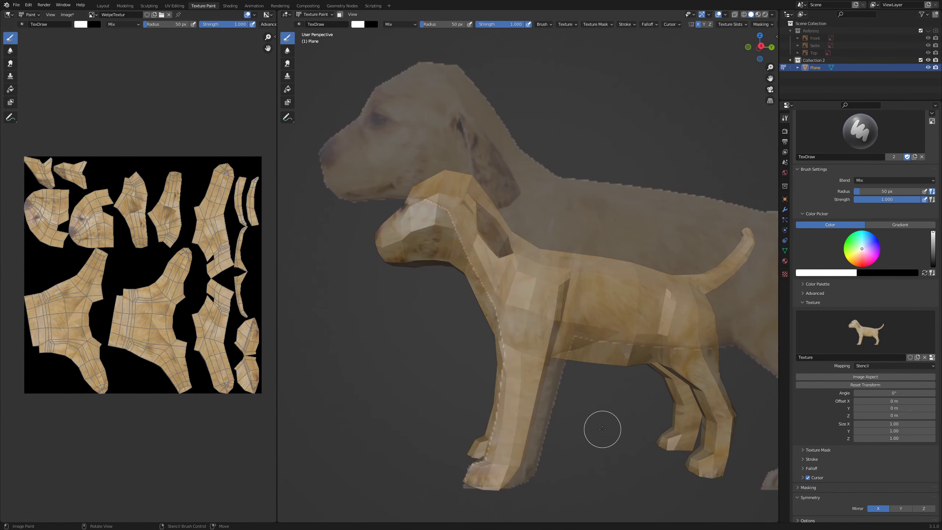
middle_click_drag(602, 429, 595, 410)
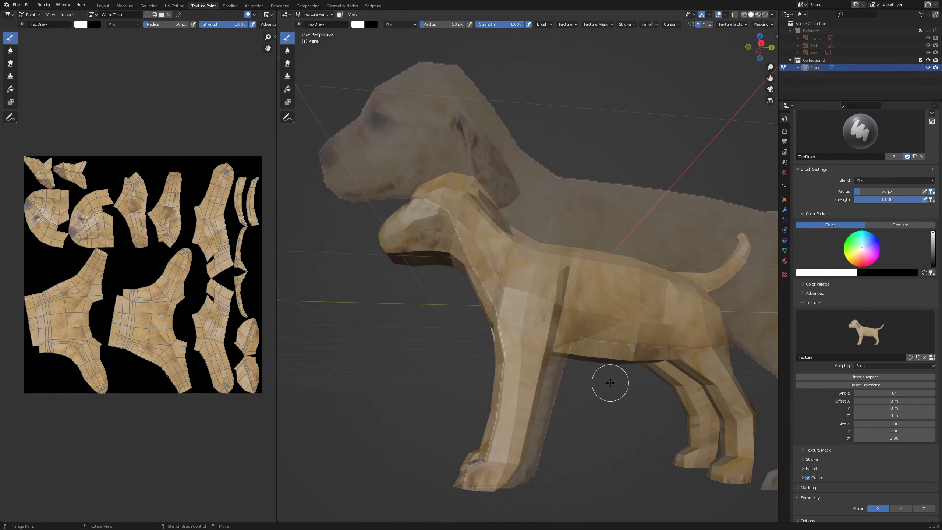
key("KP_3")
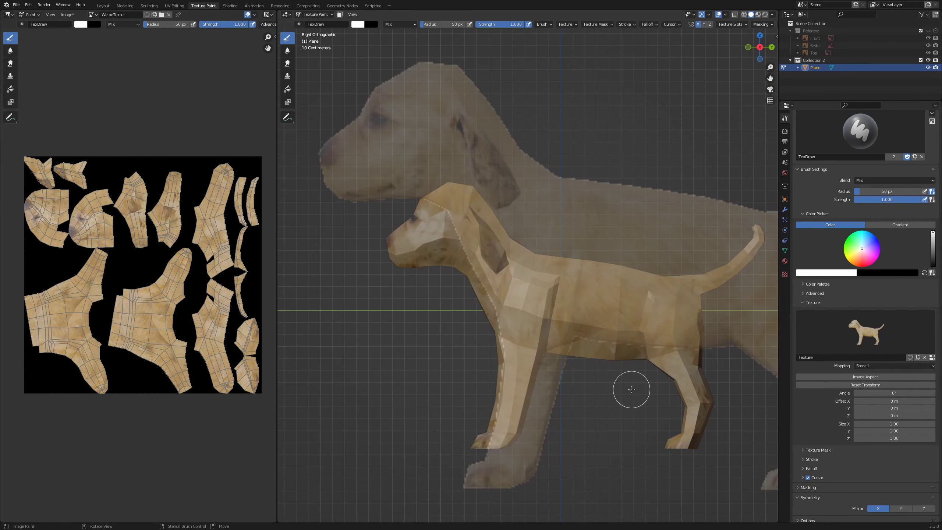
middle_click_drag(631, 390, 637, 377)
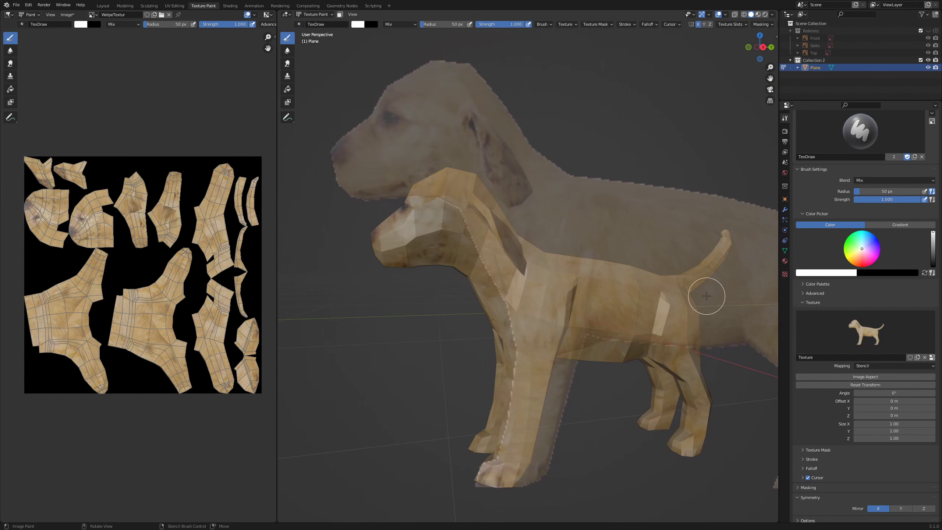
- Shift the stencil photo left over the model and orbit to a front-side view of the body
right_click_drag(704, 295, 595, 261)
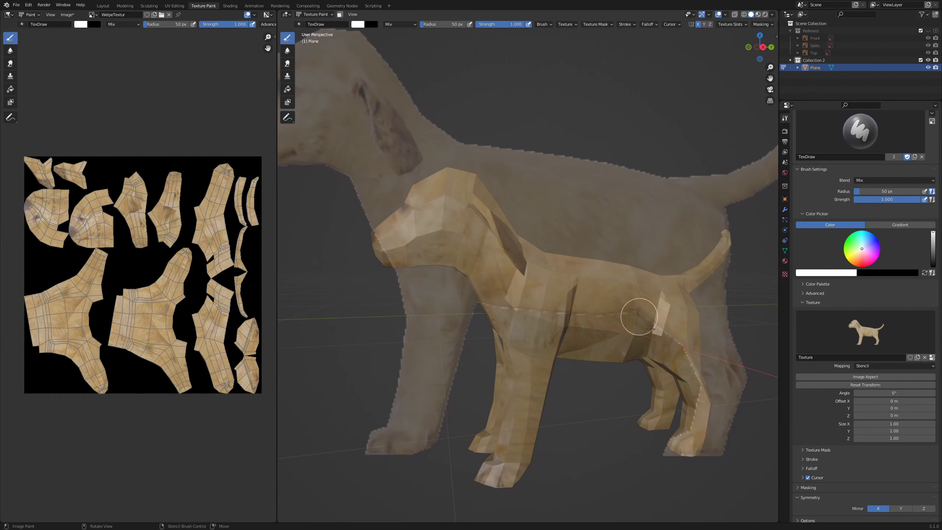
scroll(568, 423, "down", 3)
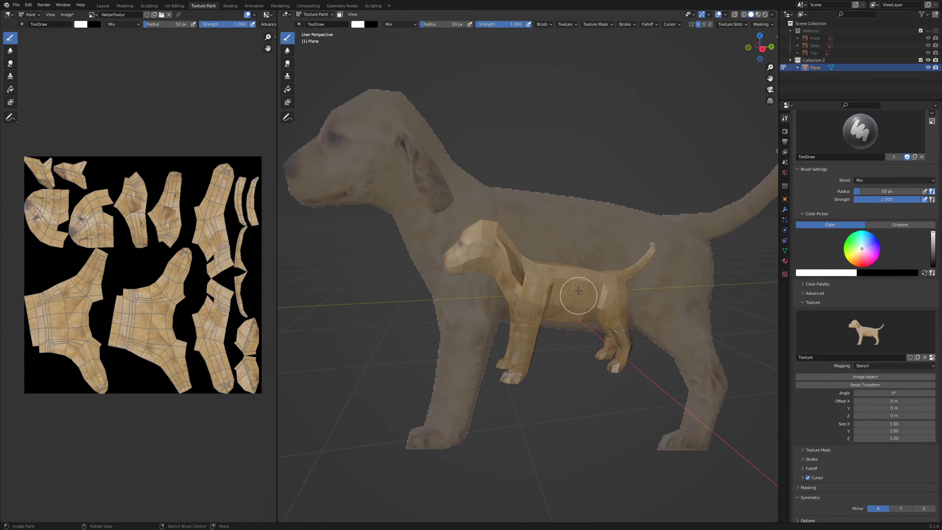
middle_click_drag(584, 241, 490, 260)
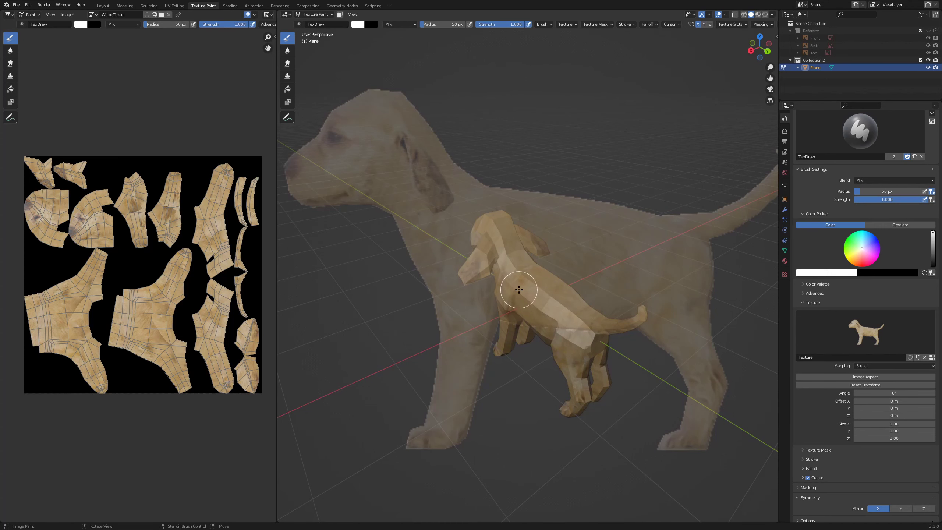
middle_click_drag(584, 326, 664, 311)
scroll(440, 305, "up", 7)
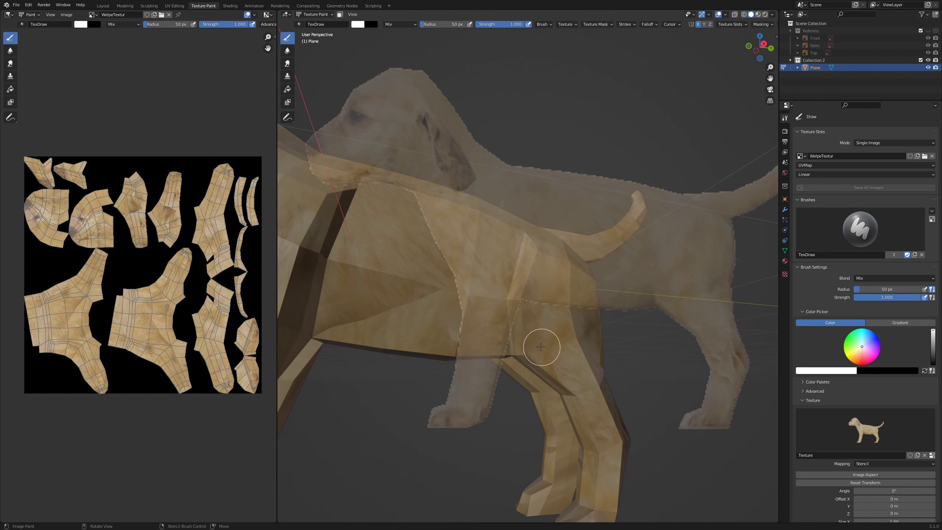
mouse_move(563, 333)
middle_mouse_down()
mouse_move(511, 326)
mouse_move(553, 333)
mouse_move(526, 326)
middle_mouse_up()
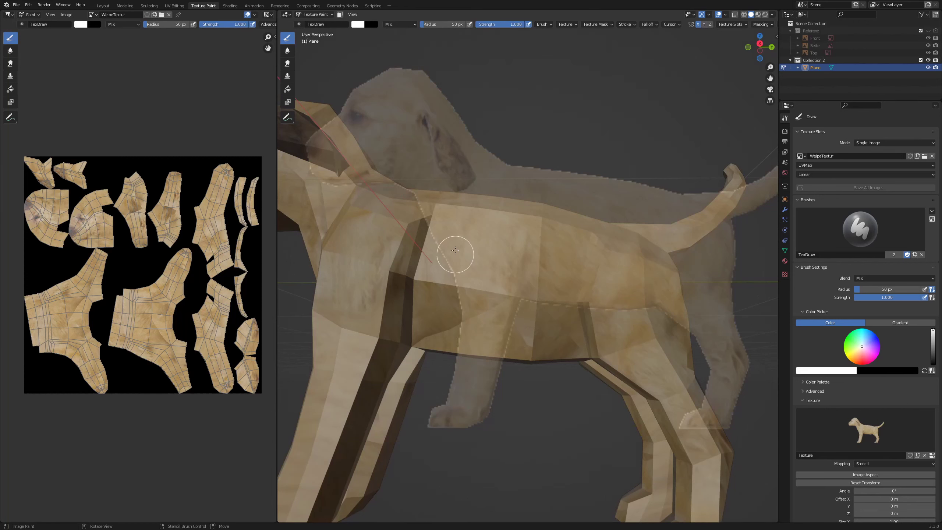
- Smear the torso seams with a lower-strength Smear brush, then switch to Clone at reduced strength
left_click(288, 64)
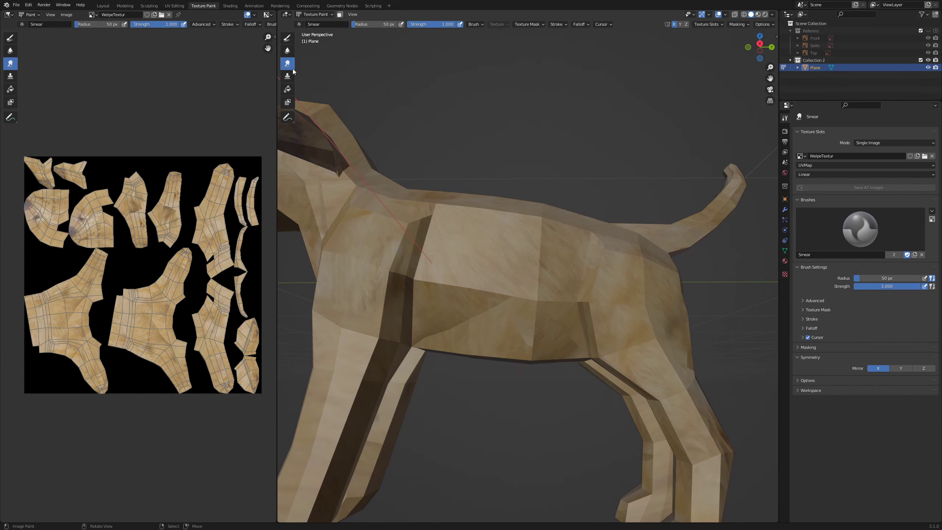
left_click_drag(449, 26, 440, 25)
mouse_move(508, 222)
middle_mouse_down()
mouse_move(515, 216)
mouse_move(505, 238)
middle_mouse_up()
scroll(505, 237, "up", 3)
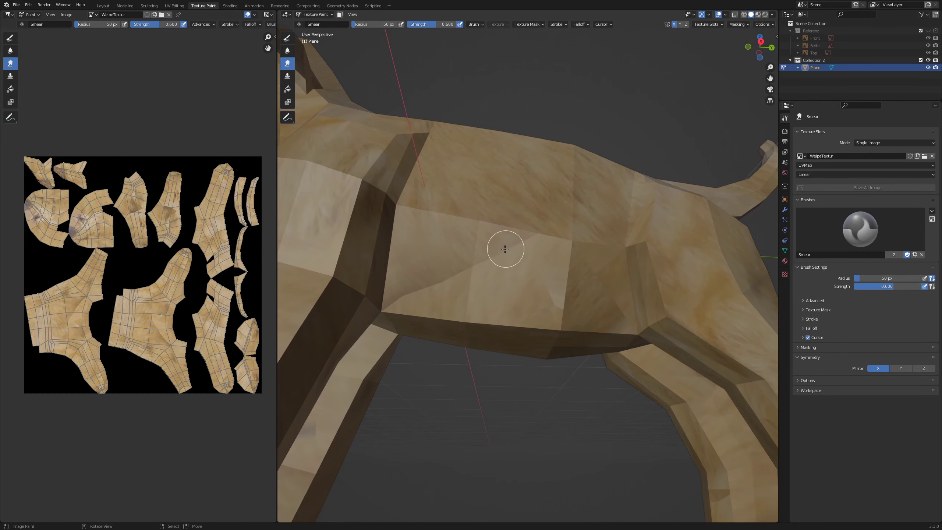
mouse_move(478, 262)
left_mouse_down()
mouse_move(521, 238)
mouse_move(537, 246)
left_mouse_up()
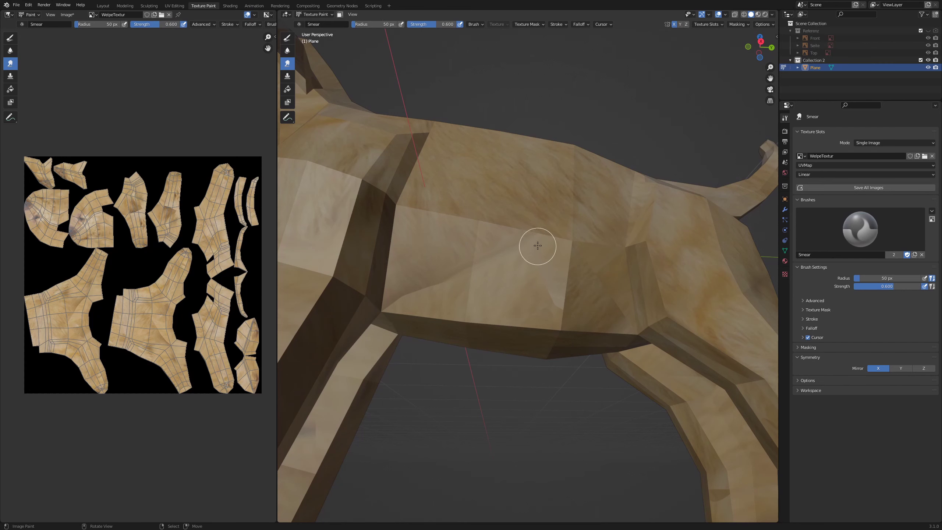
left_click(288, 77)
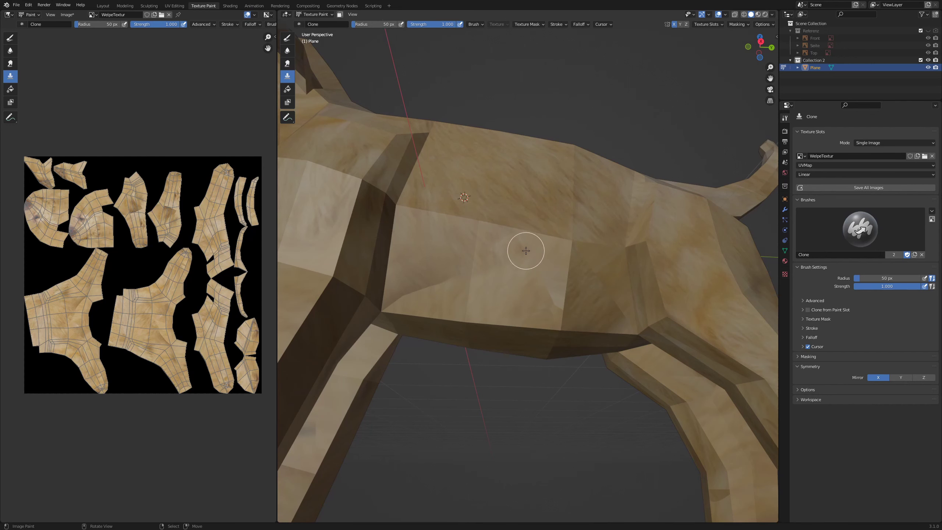
left_click_drag(438, 24, 435, 24)
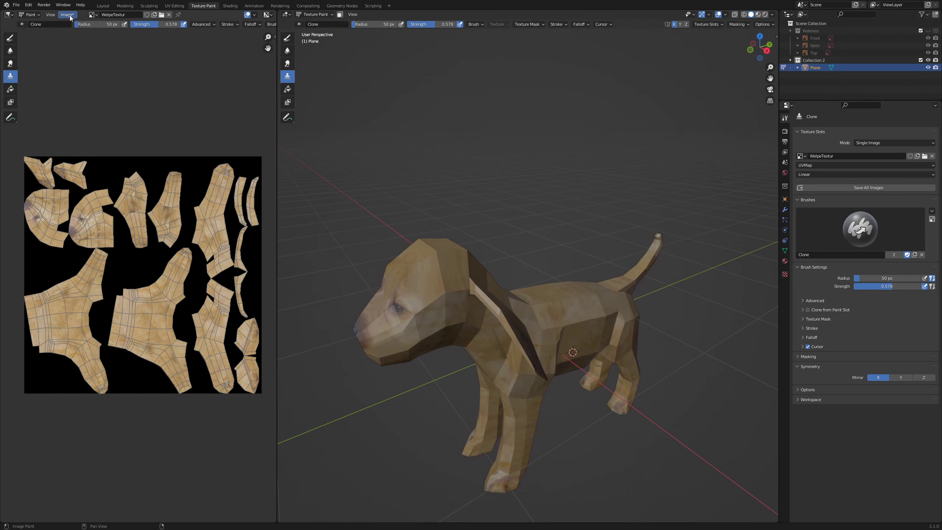
- Save the painted WelpeTextur image to disk as TexturWelpeFinal.png
left_click(69, 15)
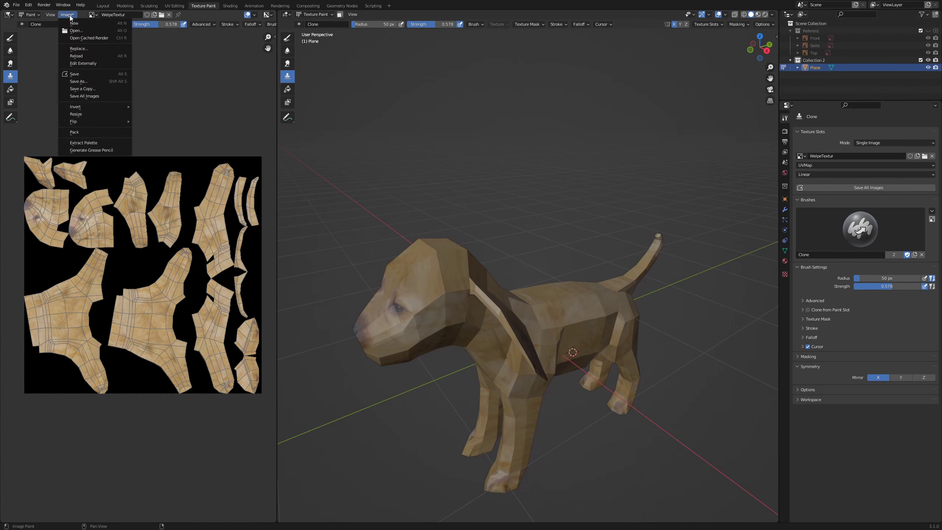
left_click(82, 74)
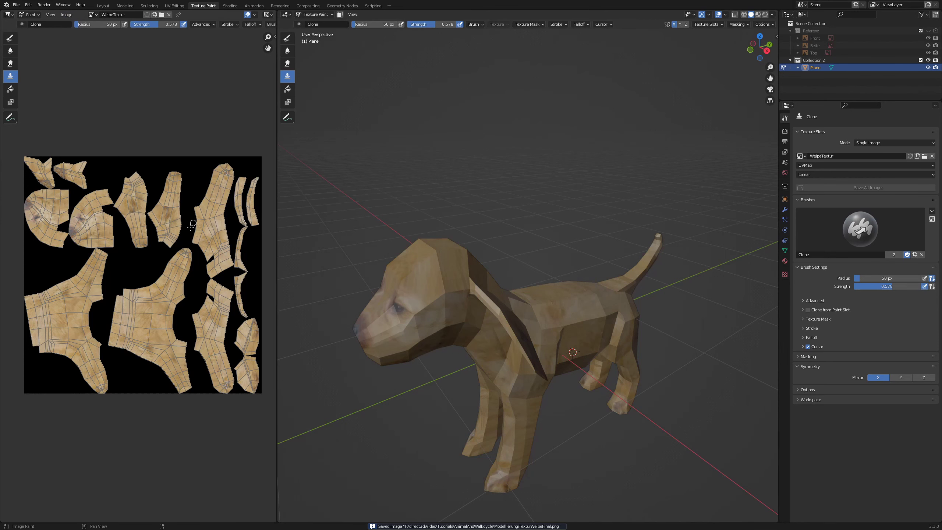
mouse_move(593, 371)
middle_mouse_down()
mouse_move(610, 378)
mouse_move(606, 362)
middle_mouse_up()
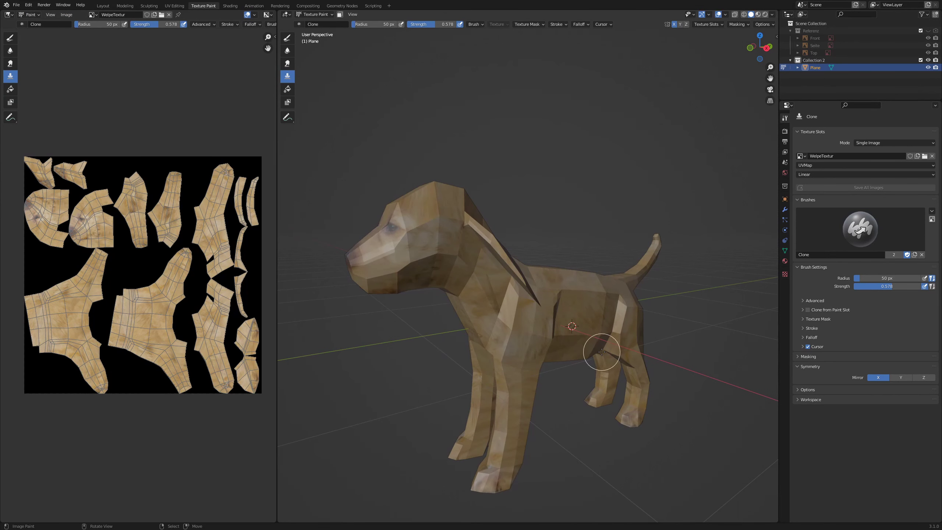
- In the Layout workspace, create a new material for the puppy and show the Shader Editor below
left_click(102, 5)
left_click(784, 335)
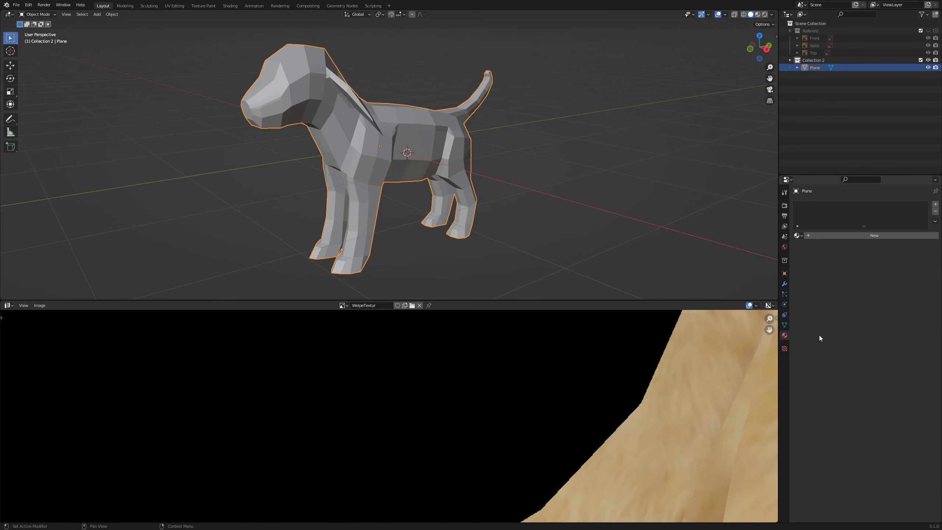
left_click(833, 235)
left_click(8, 305)
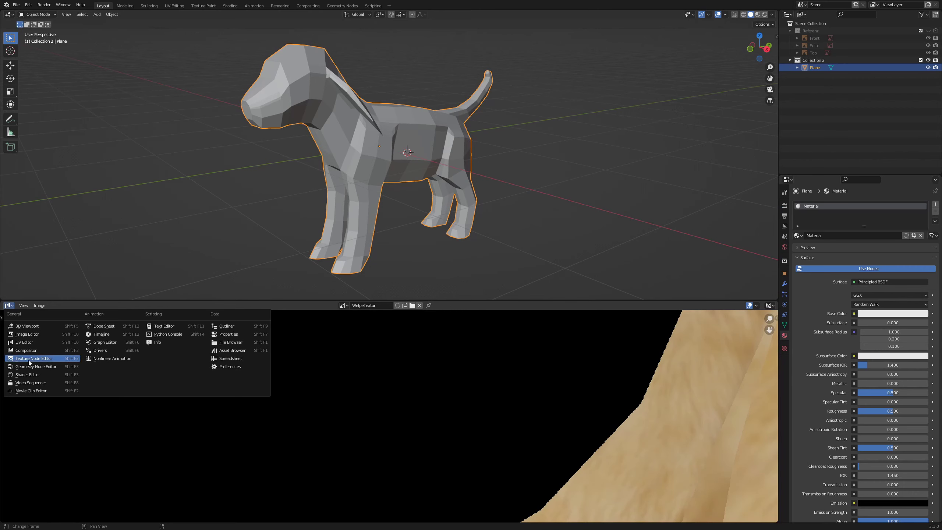
left_click(28, 374)
scroll(408, 439, "down", 2)
- Add an Image Texture node before the shader, loading TexturWelpeFinal.png
key("shift+a")
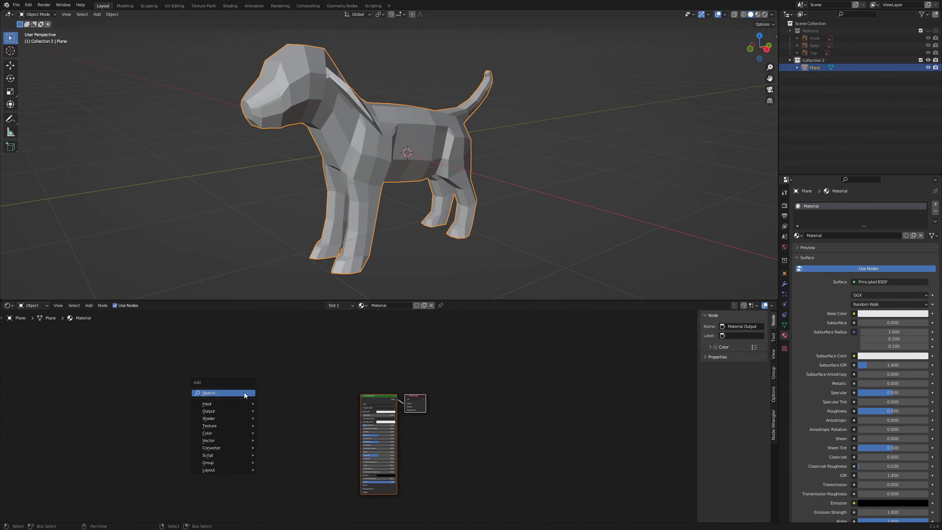
mouse_move(248, 426)
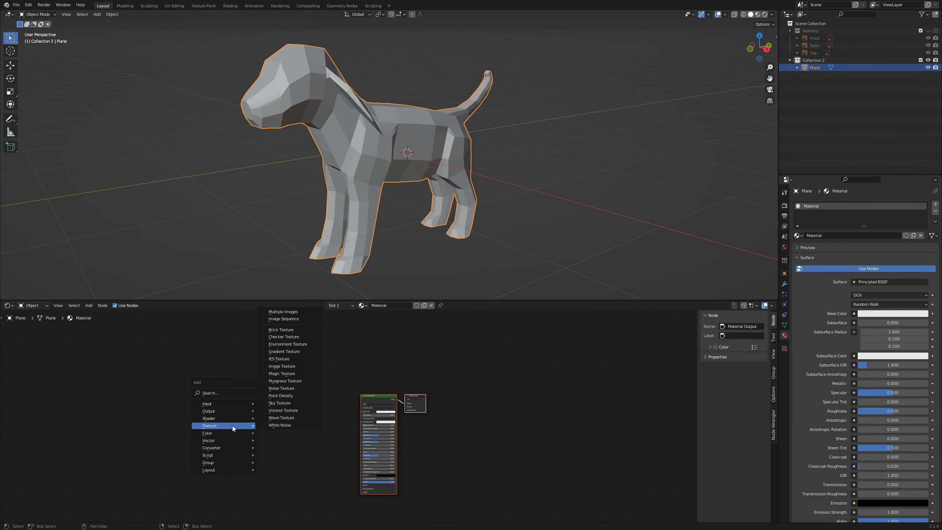
left_click(282, 367)
left_click(262, 395)
scroll(260, 415, "up", 3)
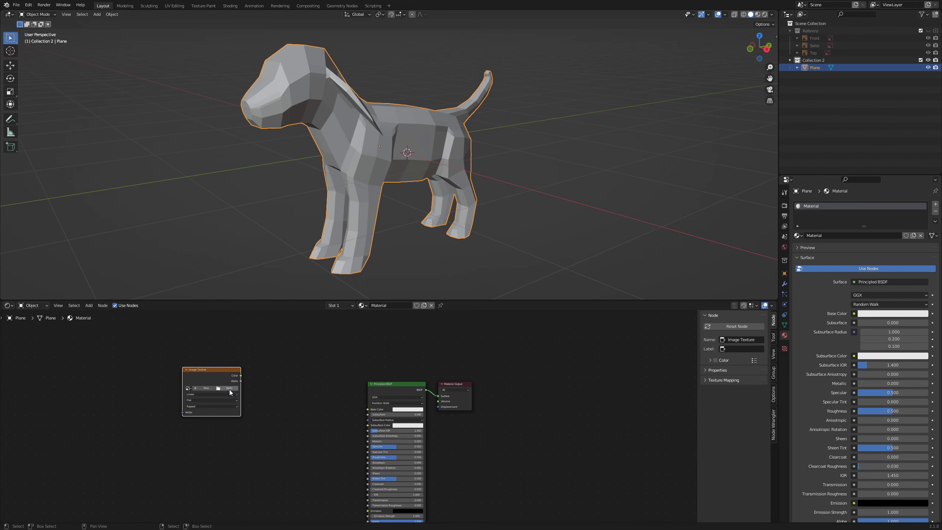
left_click(230, 390)
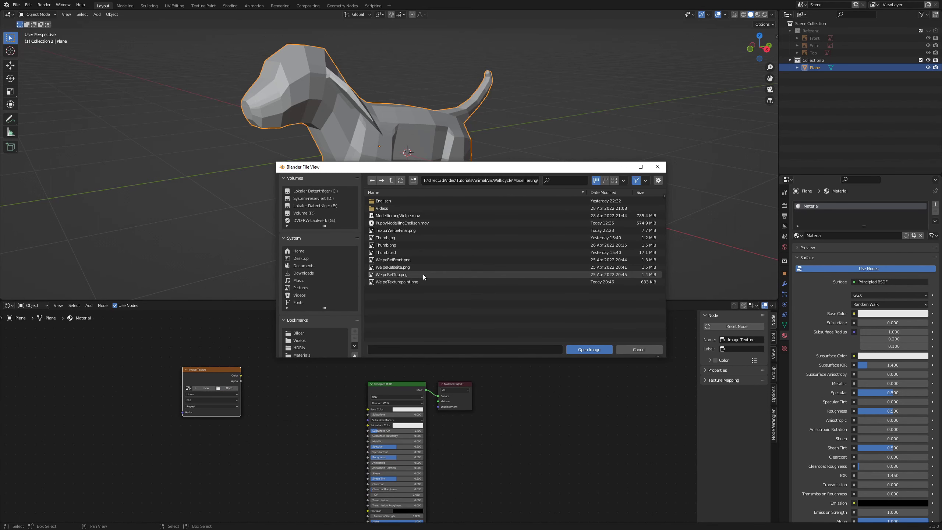
double_click(407, 230)
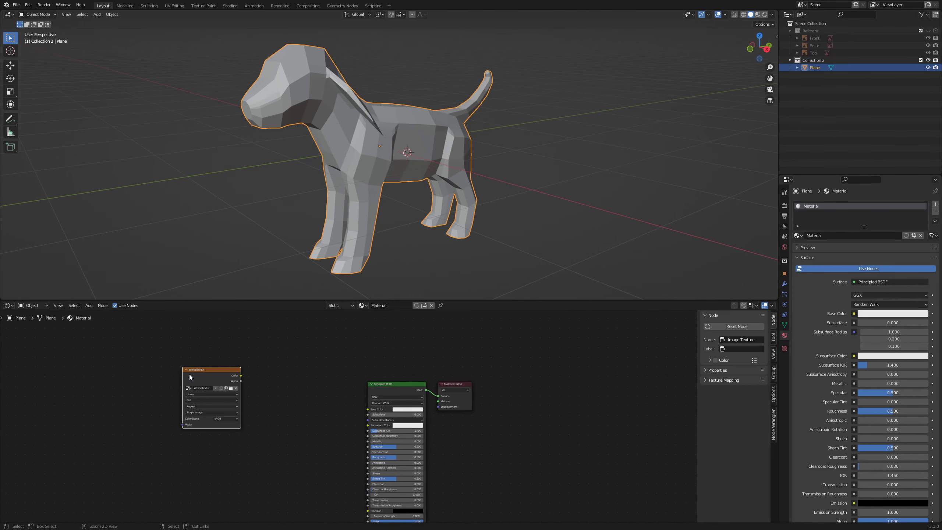
- Add Texture Coordinate and Mapping nodes, wire Color into Base Color, and set roughness to 0.862
key("ctrl+t")
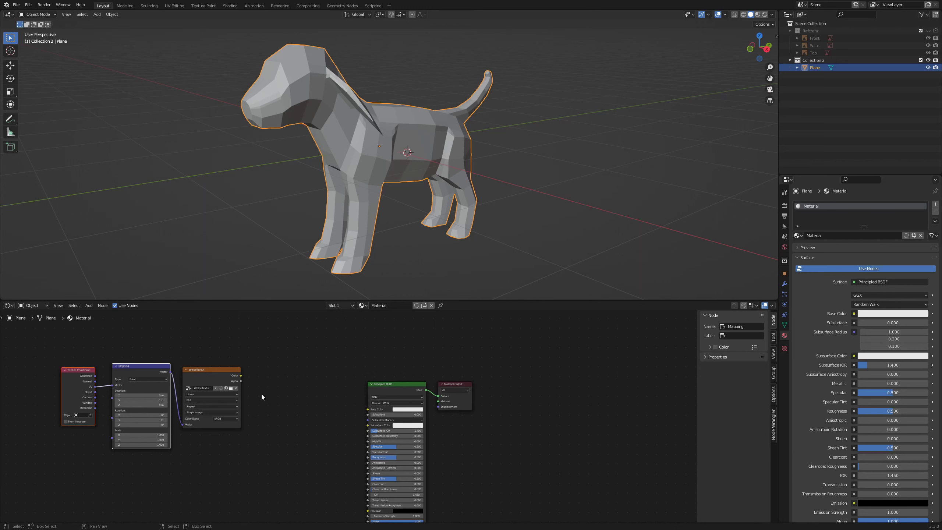
middle_click_drag(253, 395, 250, 387)
left_click_drag(238, 367, 364, 400)
scroll(444, 438, "up", 2)
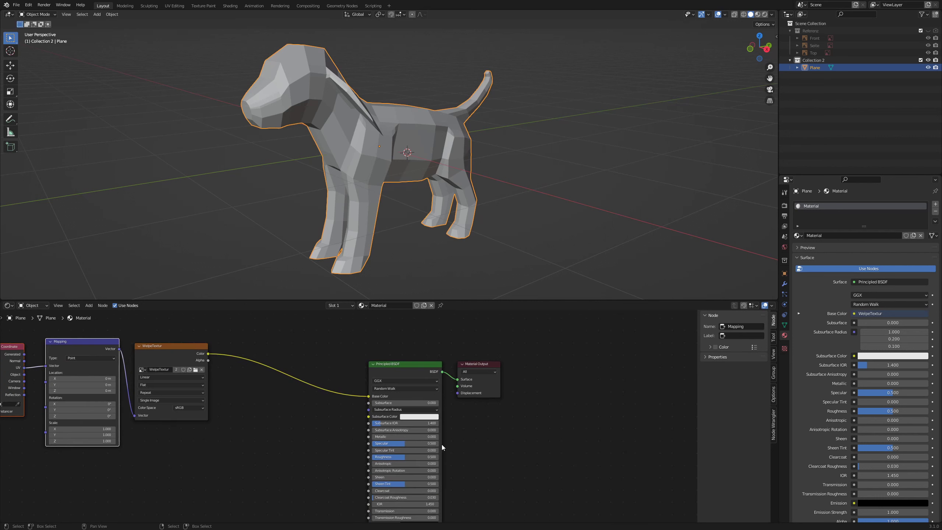
left_click_drag(409, 438, 386, 444)
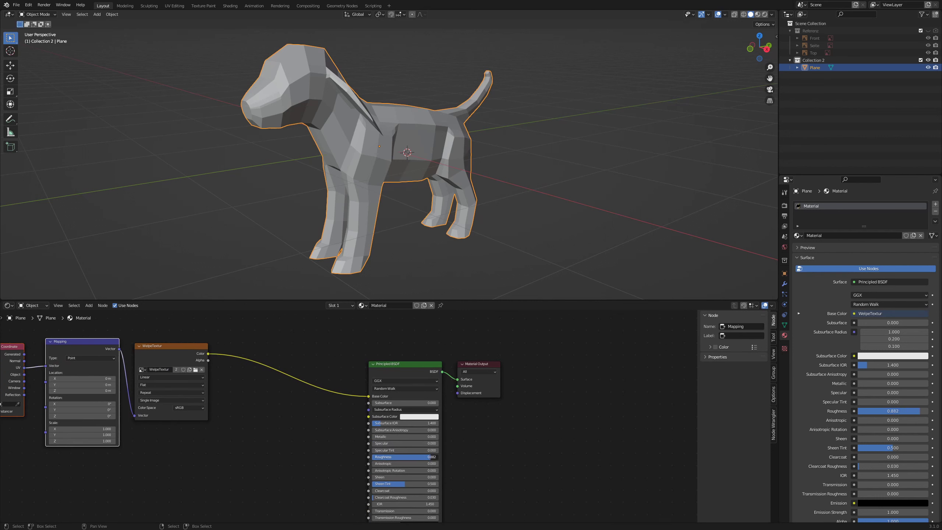
- Light the world with greenwich_park_03_4k.hdr as an Environment Texture, and move Material Output right
left_click(785, 247)
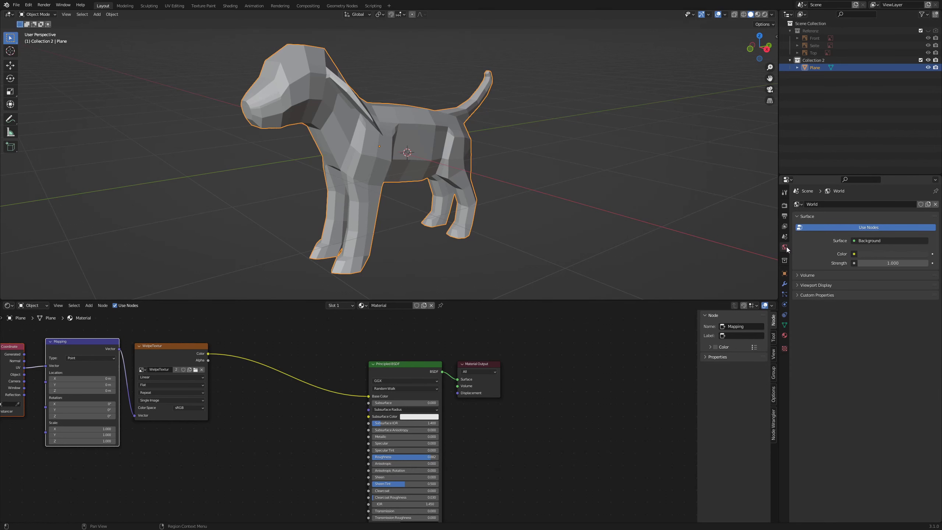
left_click(854, 254)
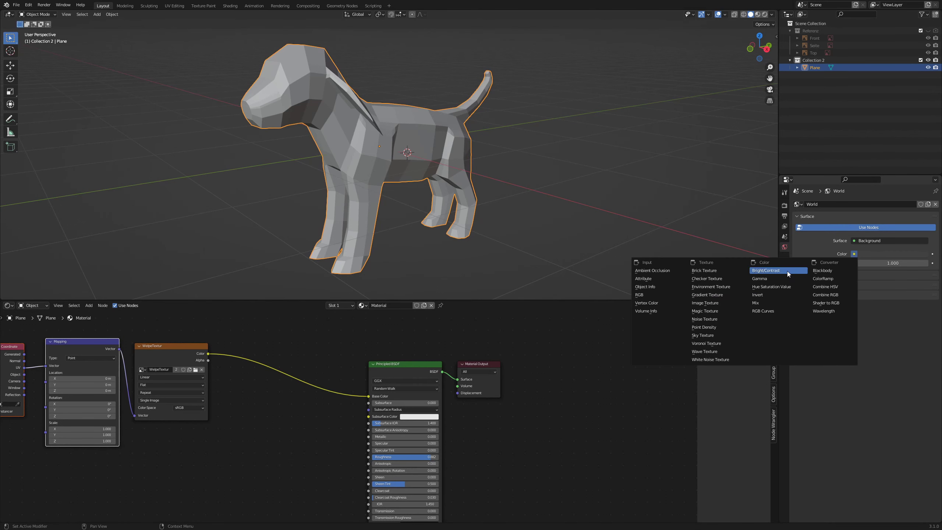
left_click(711, 288)
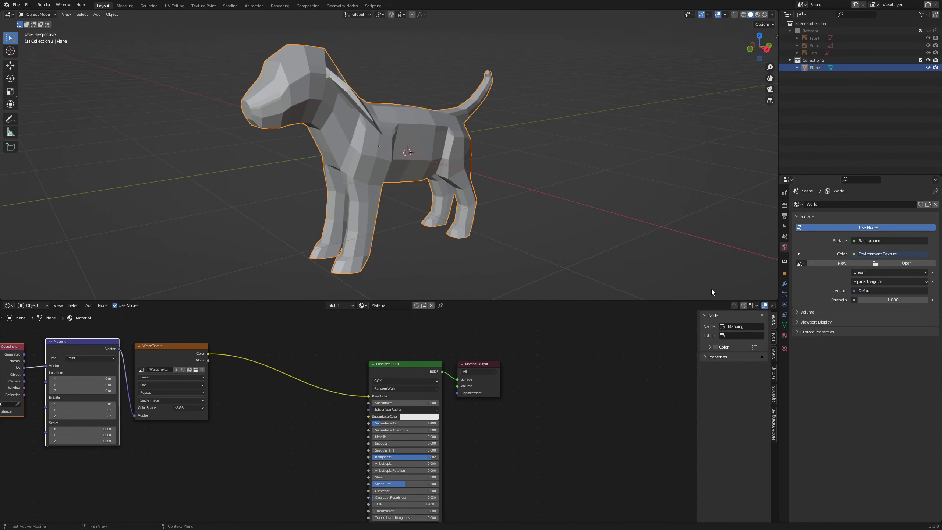
left_click(889, 263)
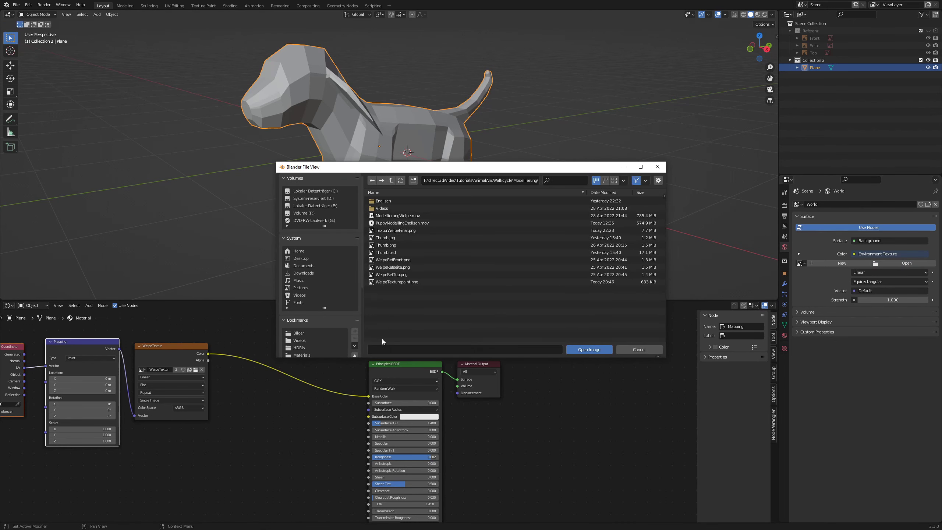
left_click(304, 348)
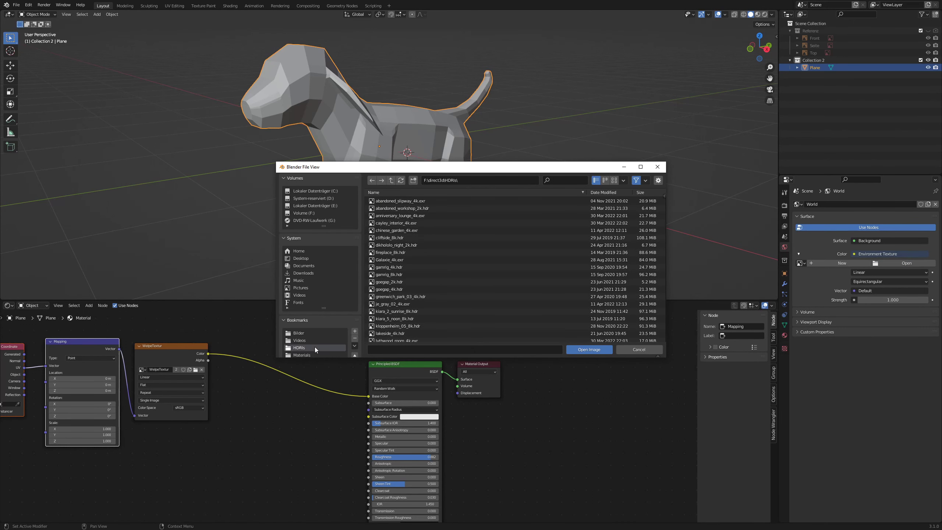
left_click(412, 298)
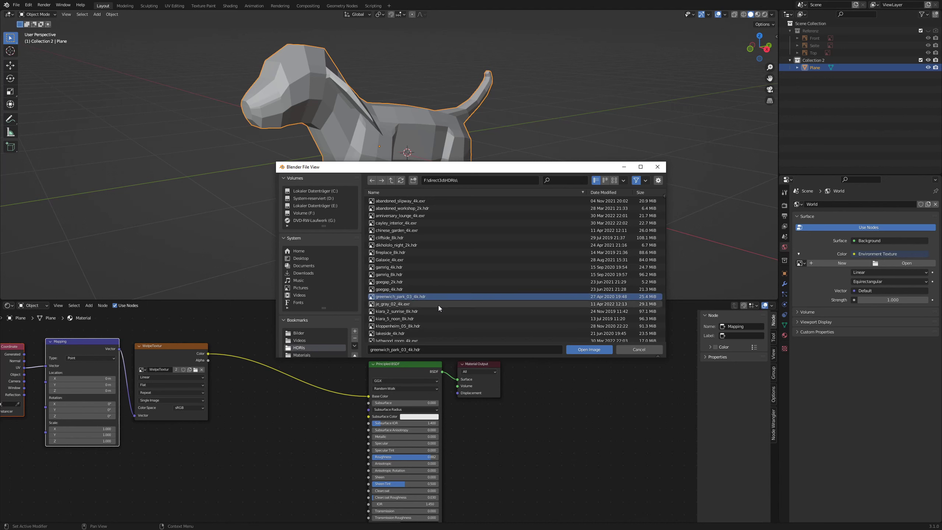
left_click(591, 350)
left_click(488, 388)
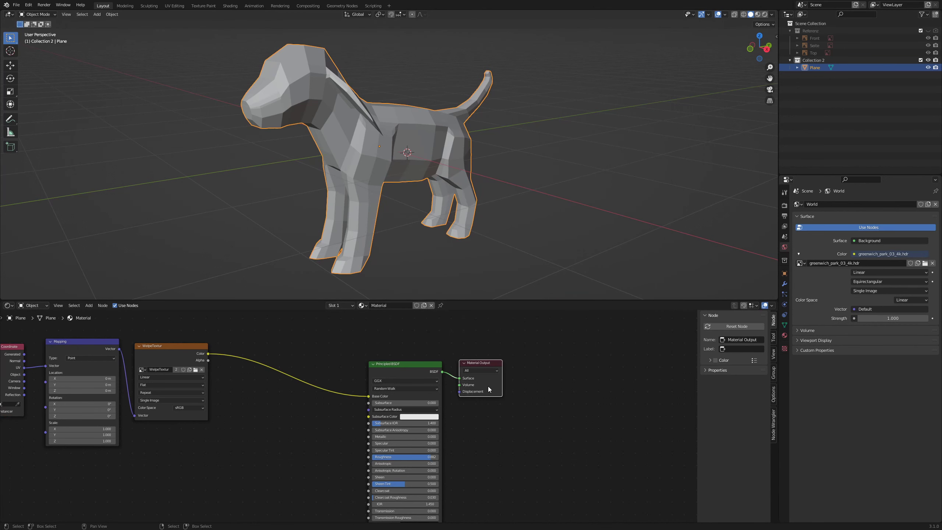
left_click_drag(488, 386, 542, 382)
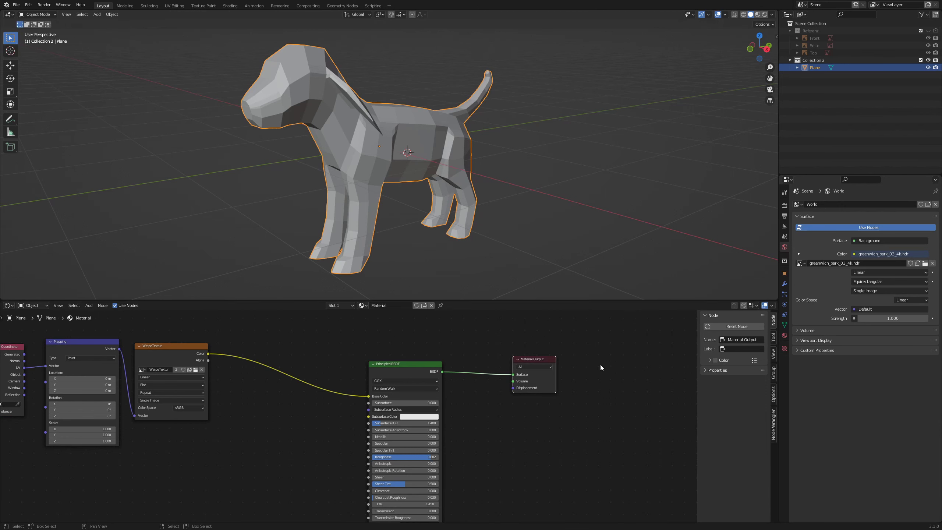
- Set the render engine to Cycles with GPU Compute as the device
left_click(784, 205)
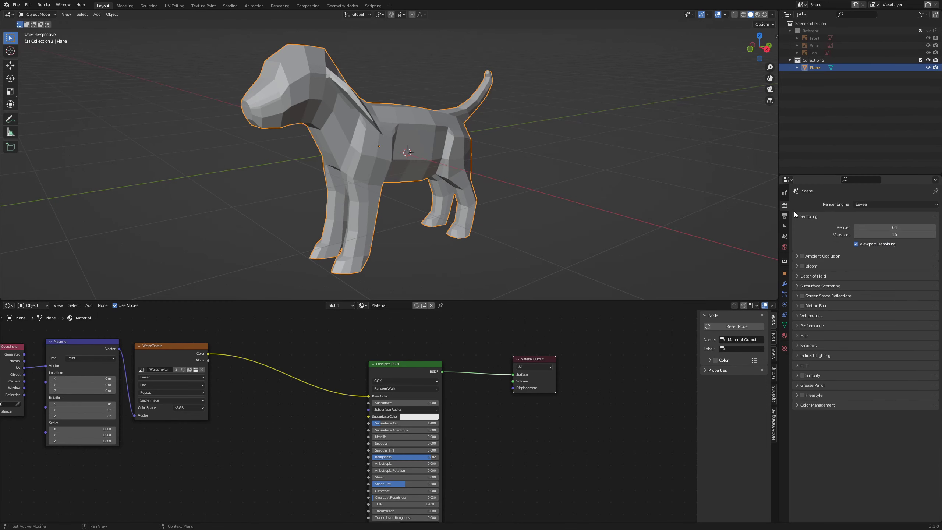
left_click(868, 204)
left_click(875, 228)
left_click(867, 222)
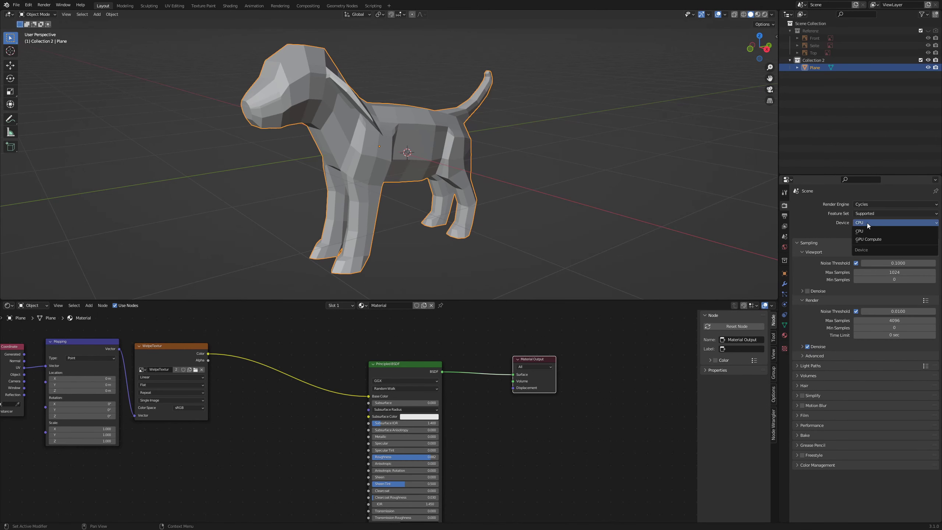
left_click(870, 239)
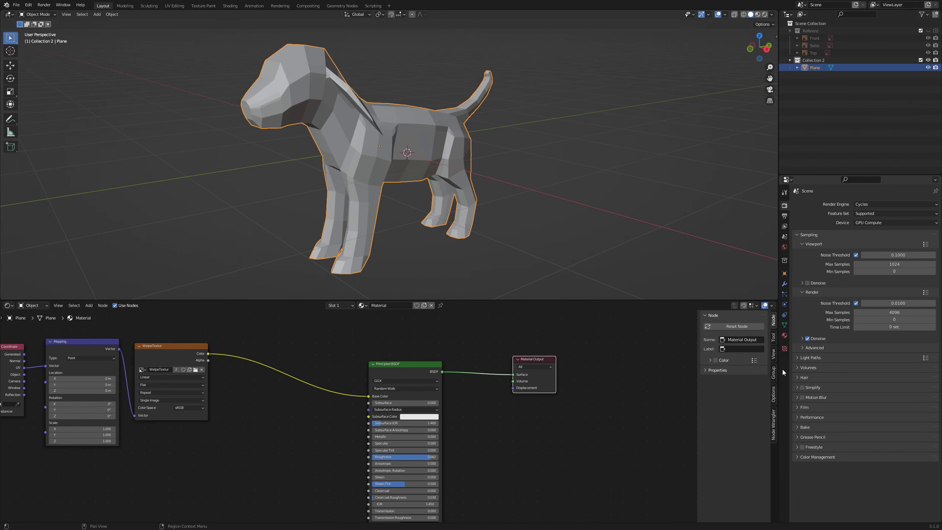
- Switch the viewport to Rendered shading and apply Shade Smooth to the puppy
left_click(764, 14)
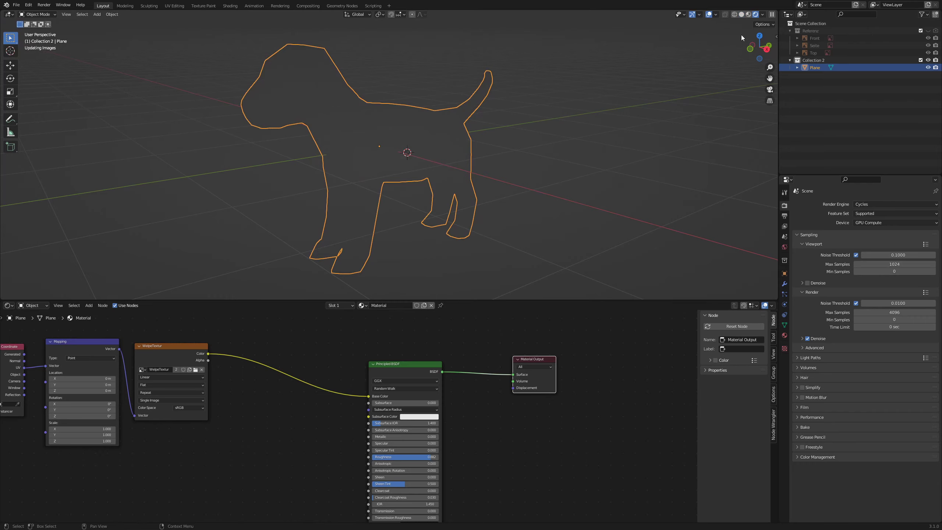
middle_click_drag(605, 93, 527, 93)
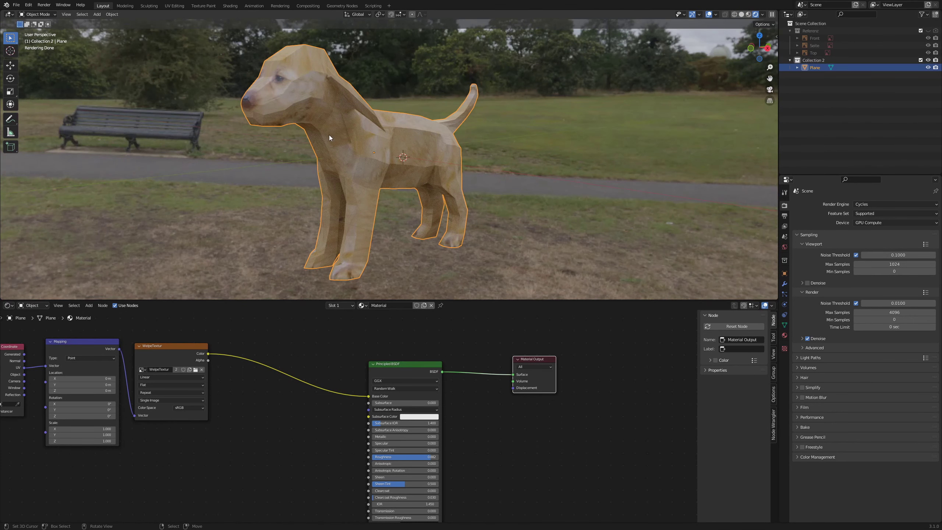
left_click(113, 15)
left_click(140, 169)
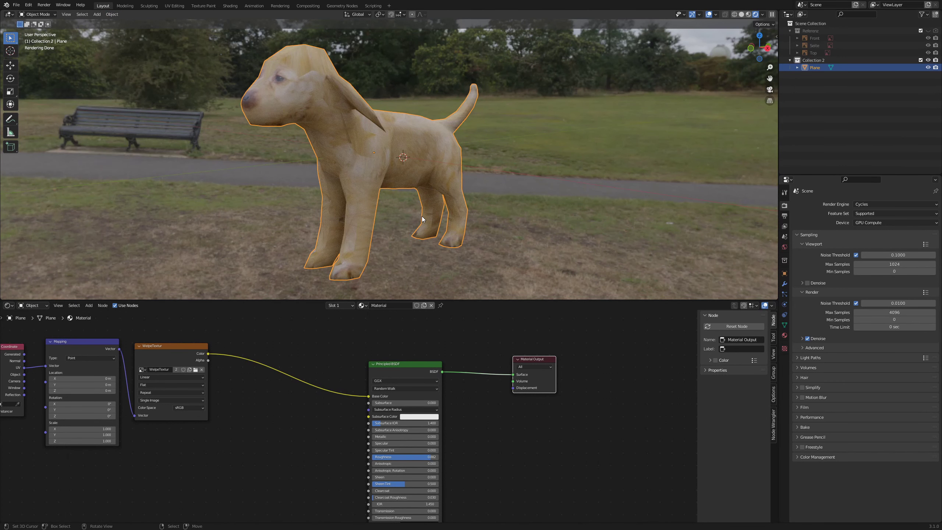
- Enlarge the 3D viewport, deselect the puppy, and orbit to view it against the park from several angles
left_click_drag(482, 300, 489, 375)
left_click(537, 317)
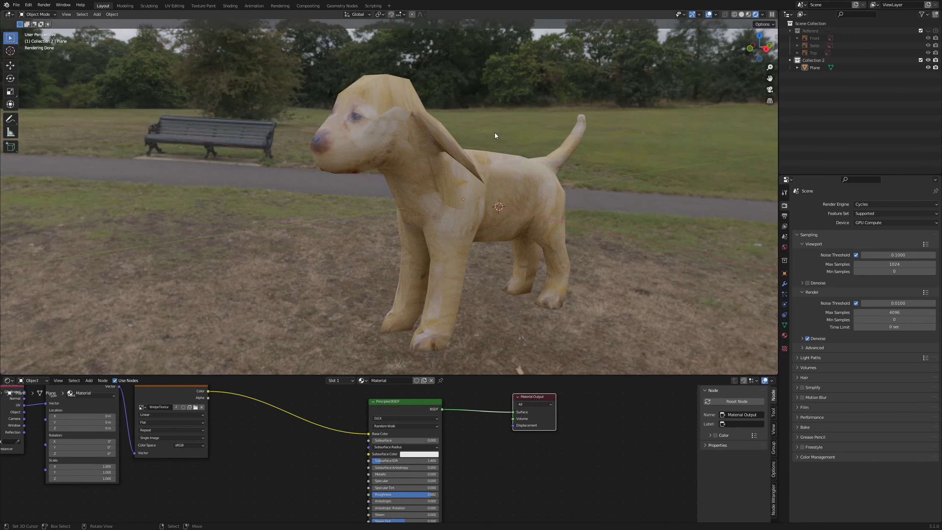
middle_click_drag(495, 132, 489, 132)
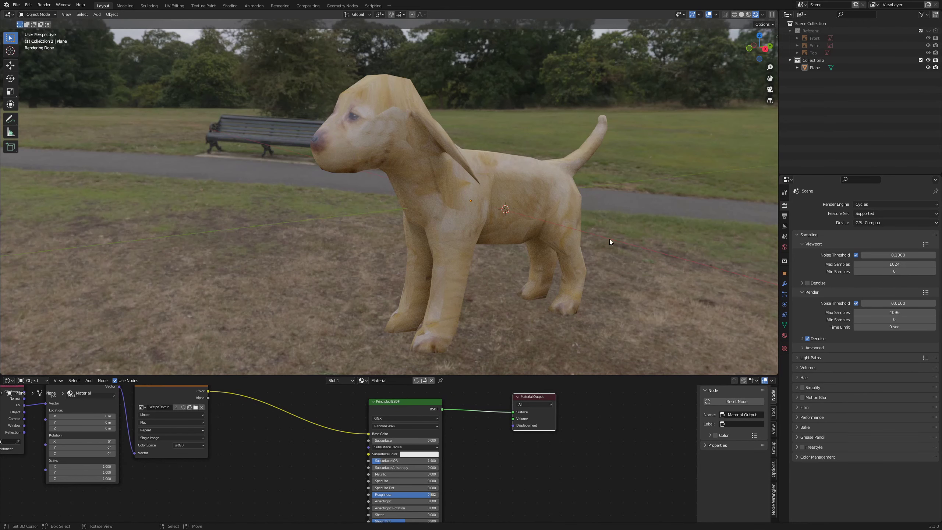
middle_click_drag(610, 238, 588, 234)
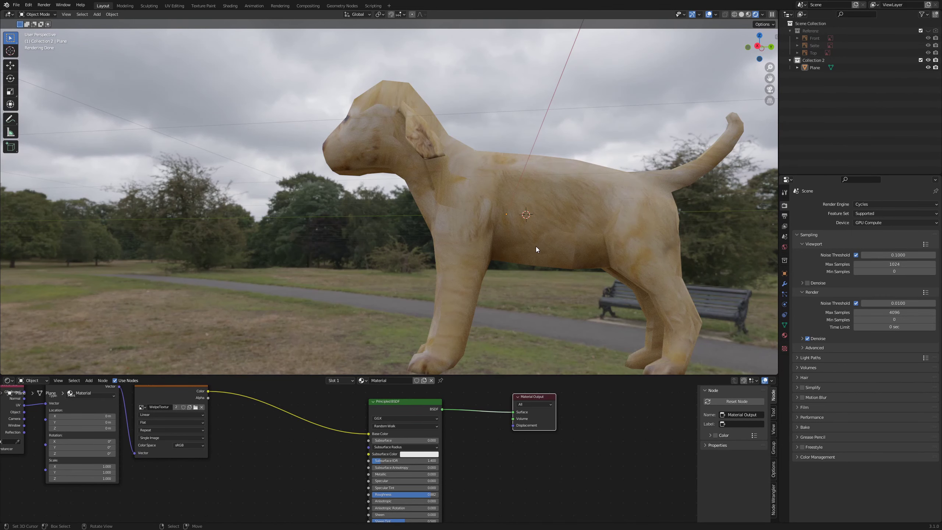
middle_click_drag(536, 246, 477, 221)
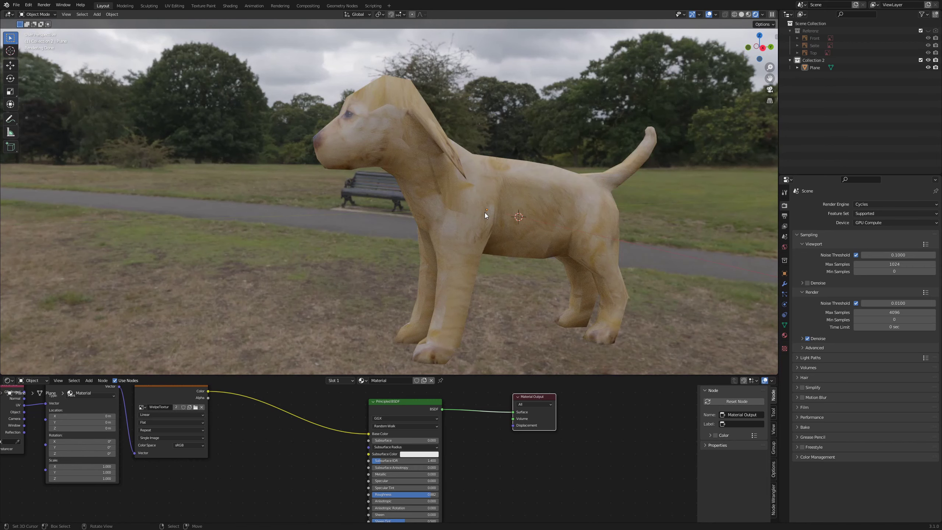
middle_click_drag(485, 214, 453, 221)
scroll(451, 221, "up", 4)
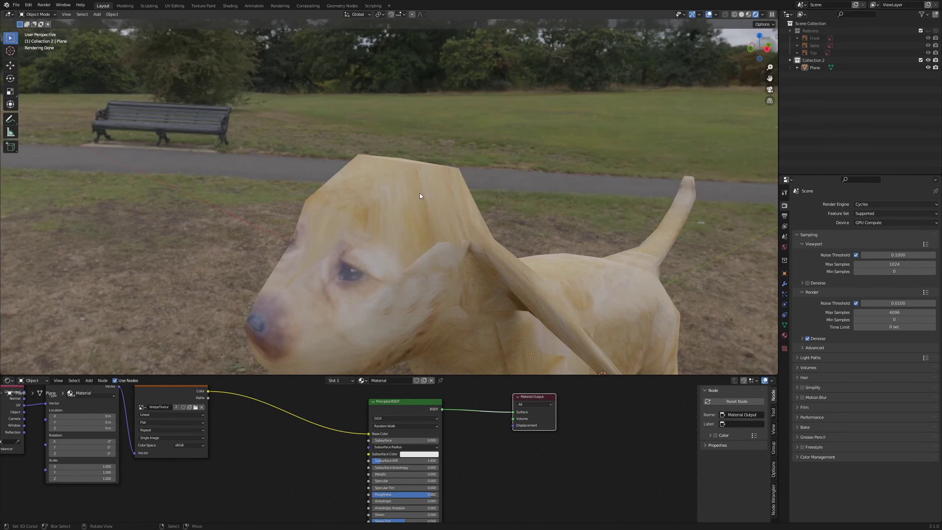
middle_click_drag(470, 205, 421, 215)
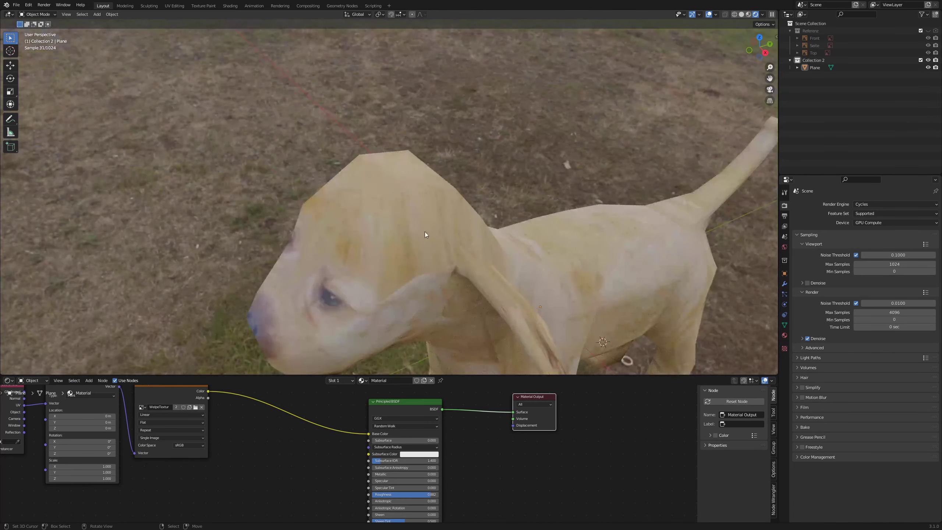